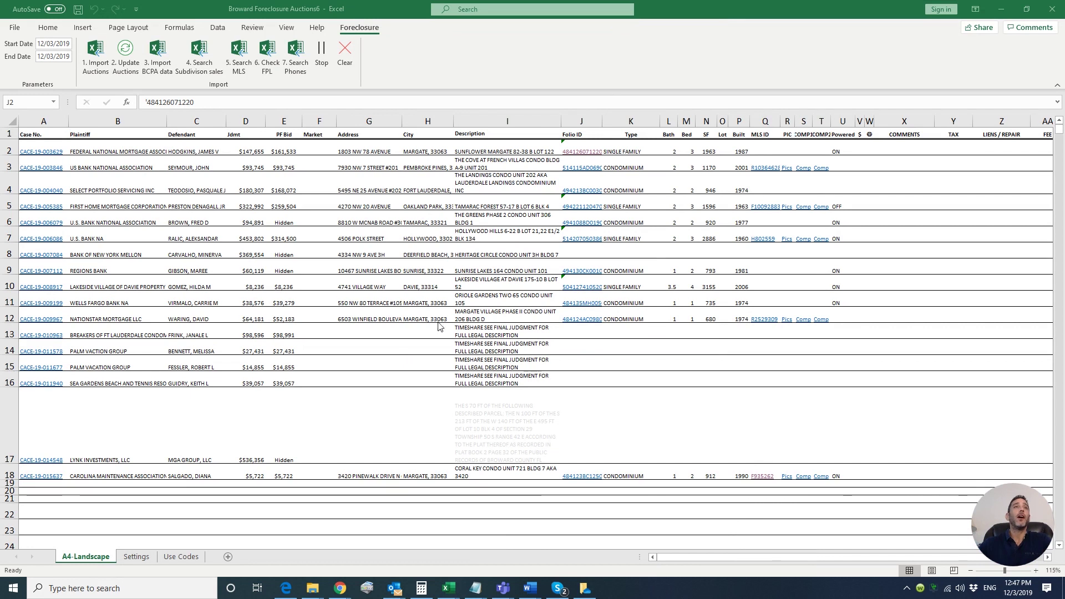
Check the PF Bid values for rows 3, 4 and 7.
{"action": "left_click", "coordinate": [287, 167]}
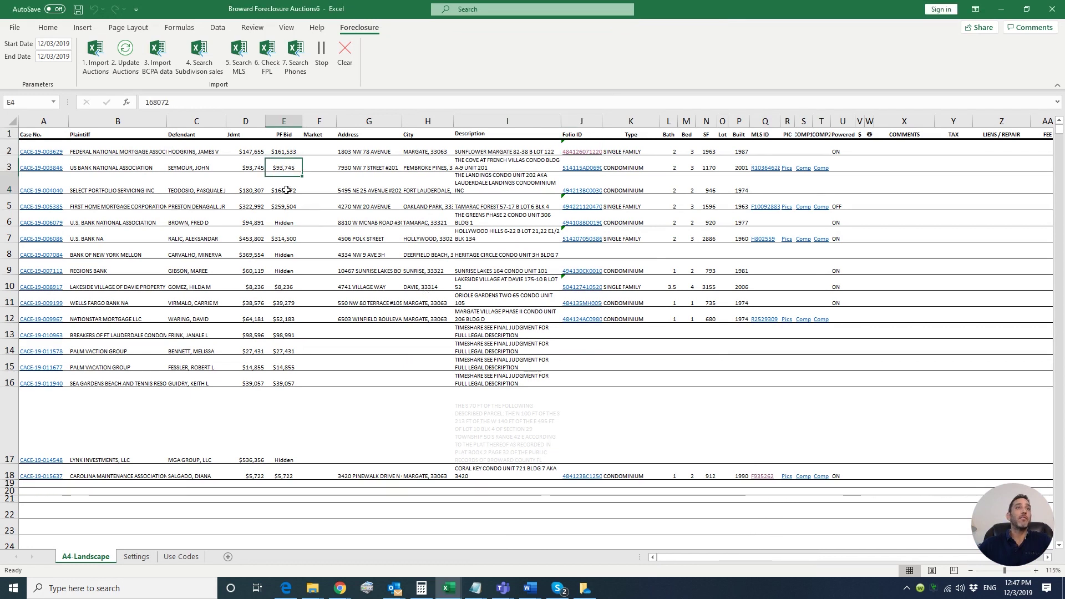
{"action": "left_click", "coordinate": [286, 189]}
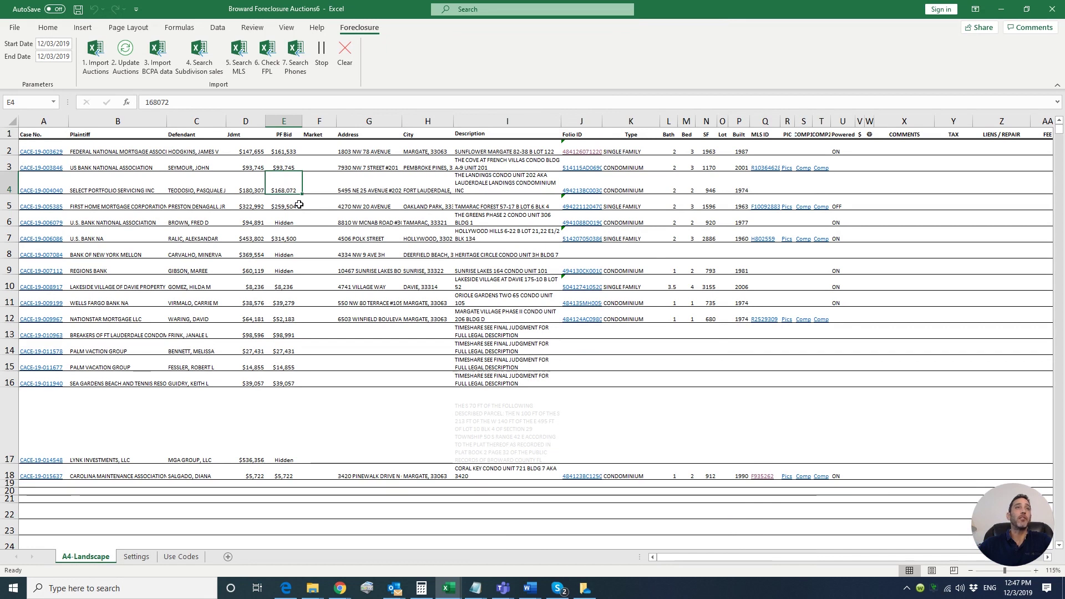
{"action": "left_click", "coordinate": [288, 241]}
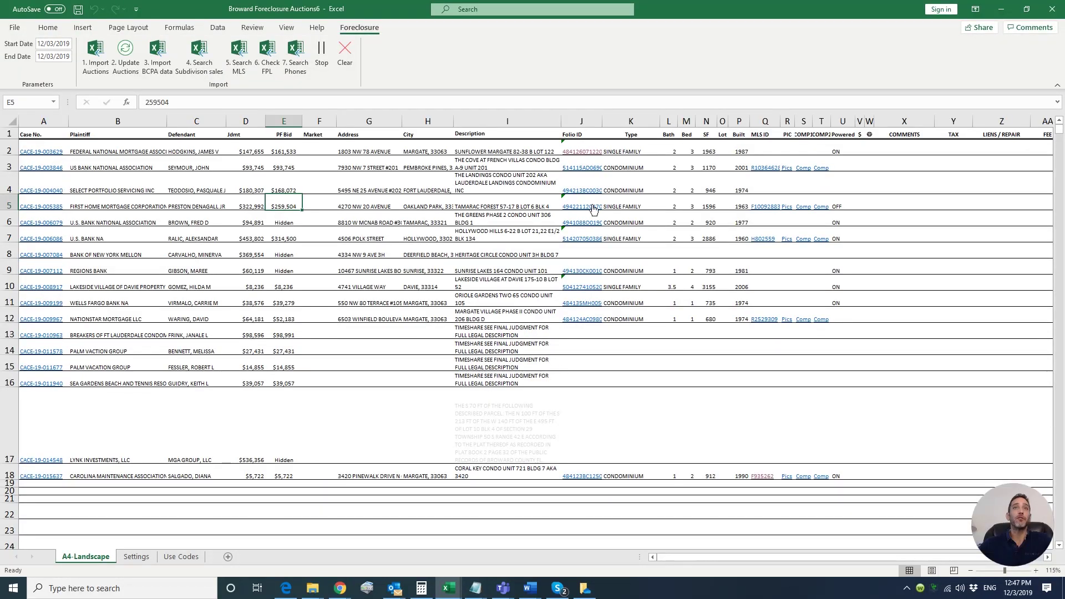
Look up the row 5 property's appraiser record, then return to the auction spreadsheet.
{"action": "left_click", "coordinate": [594, 208]}
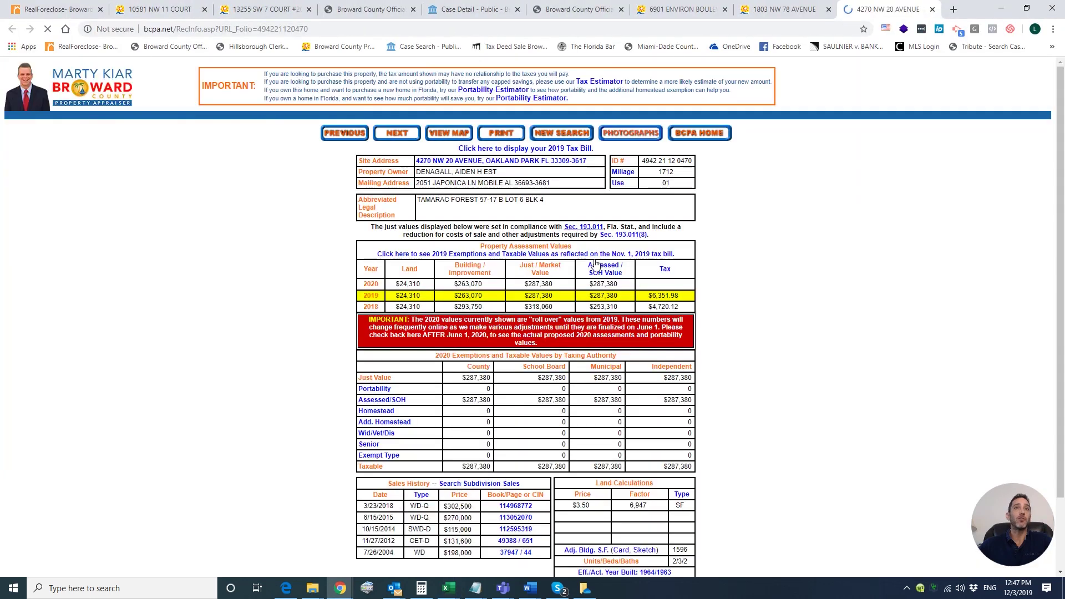
{"action": "scroll", "coordinate": [589, 294], "scroll_direction": "down", "scroll_amount": 1}
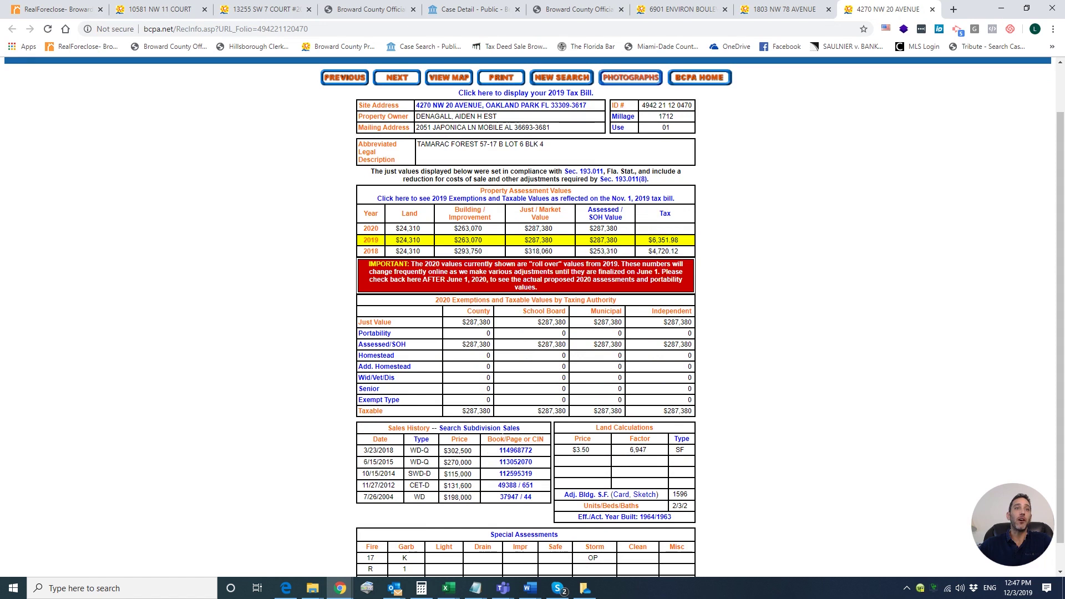
{"action": "key", "text": "alt+Tab"}
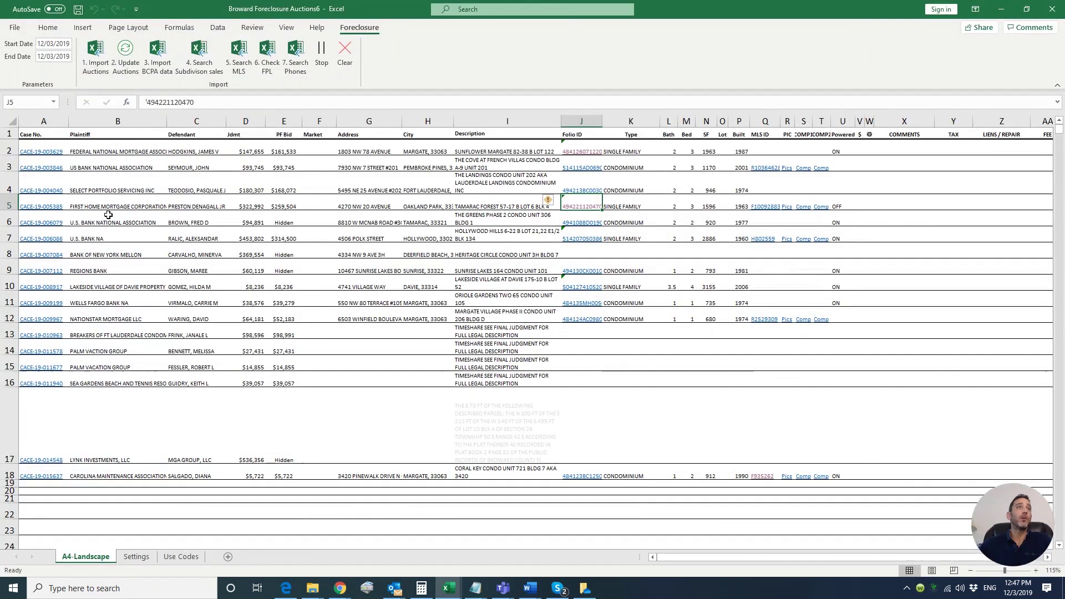
Try a brownish fill on row 5, then remove the dark fill again.
{"action": "left_click", "coordinate": [5, 206]}
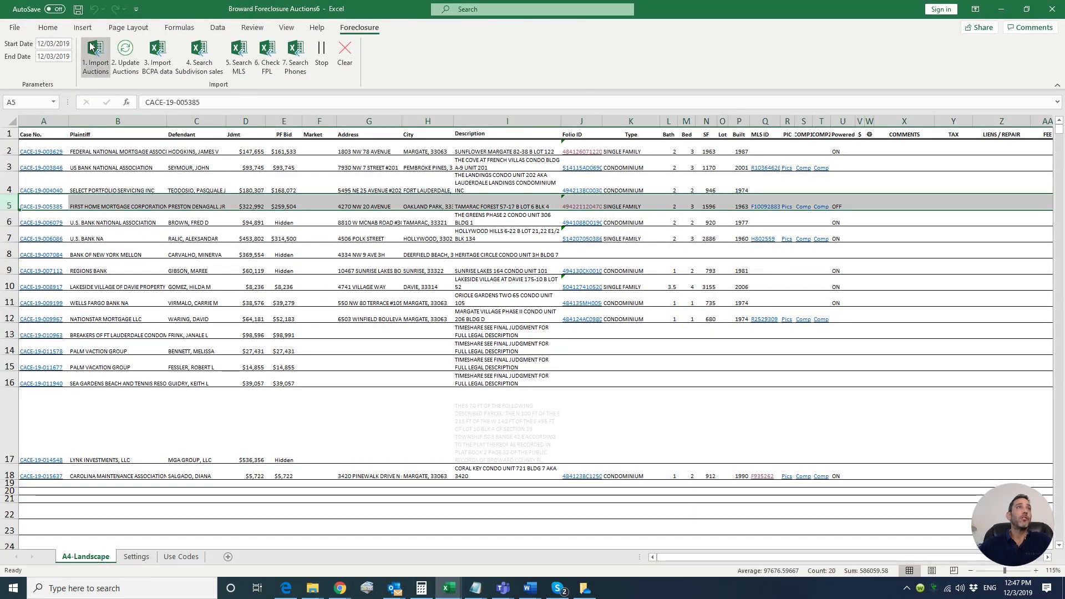
{"action": "left_click", "coordinate": [55, 27]}
{"action": "left_click", "coordinate": [187, 66]}
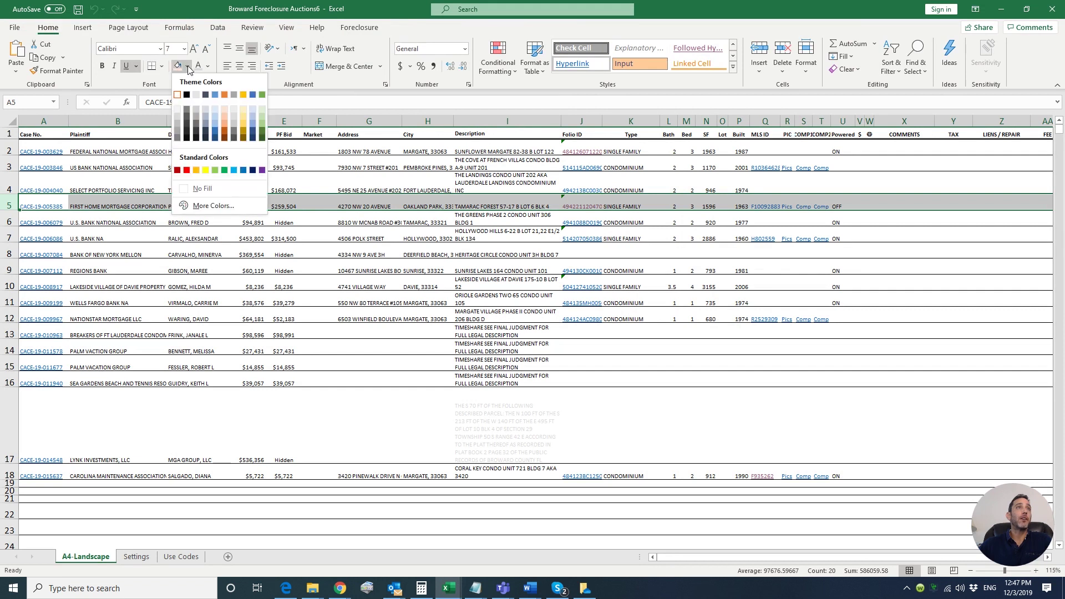
{"action": "left_click", "coordinate": [187, 65]}
{"action": "left_click", "coordinate": [178, 65]}
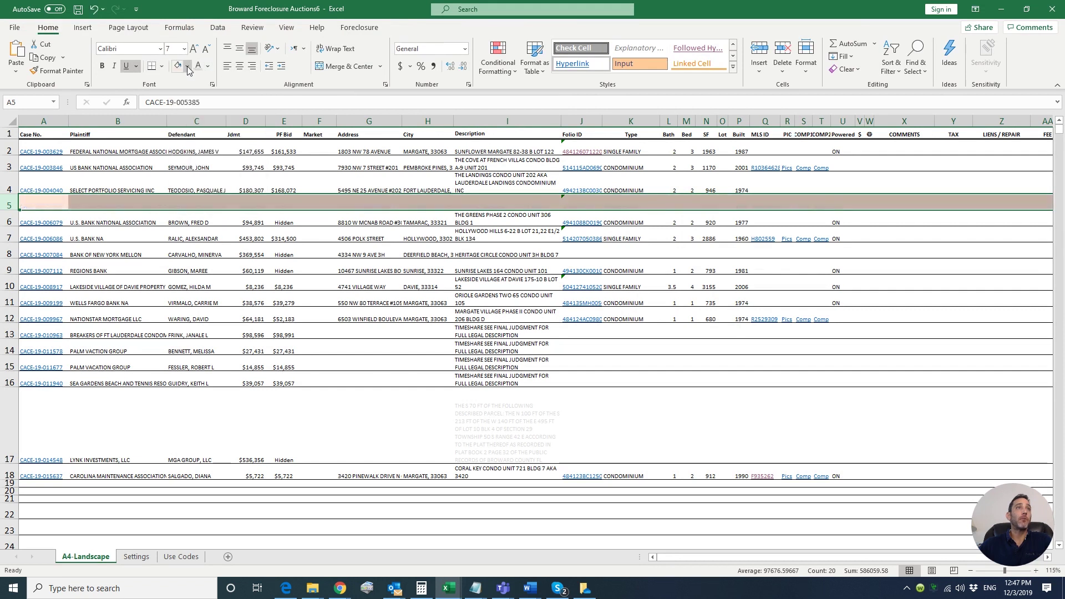
{"action": "left_click", "coordinate": [187, 65]}
{"action": "left_click", "coordinate": [177, 96]}
Check row 7's Jdmt and PF Bid values and open its Folio ID appraiser record.
{"action": "left_click", "coordinate": [245, 238]}
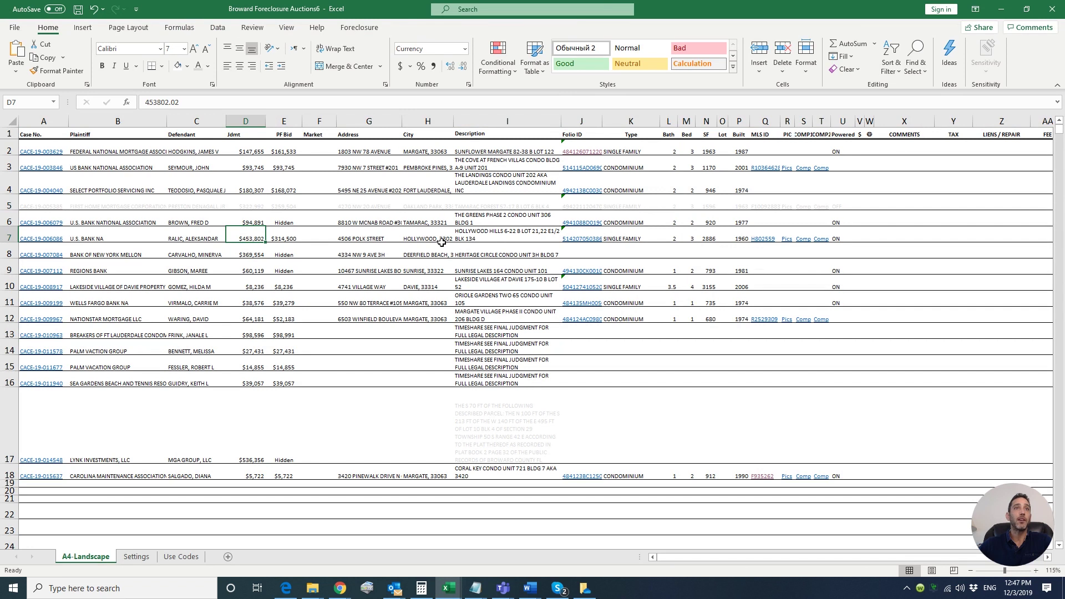
{"action": "left_click", "coordinate": [287, 240]}
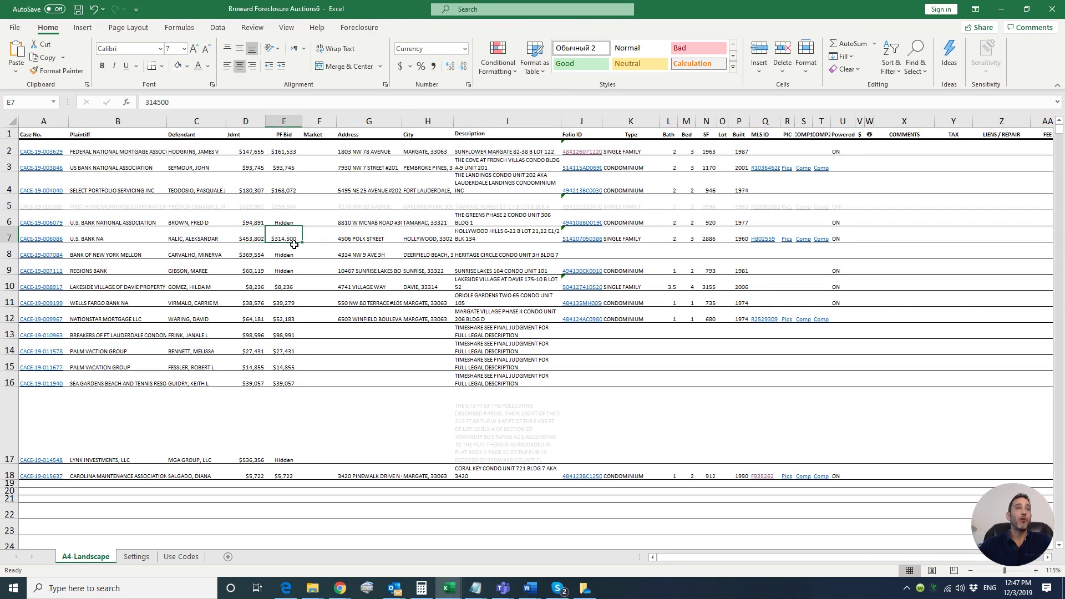
{"action": "left_click", "coordinate": [575, 239]}
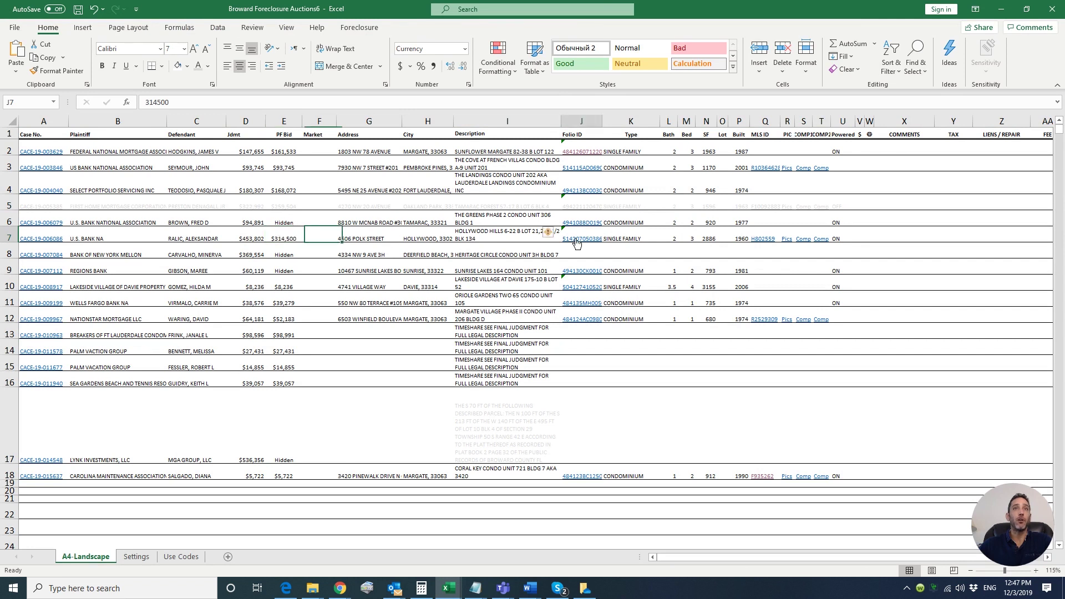
{"action": "scroll", "coordinate": [574, 272], "scroll_direction": "down", "scroll_amount": 1}
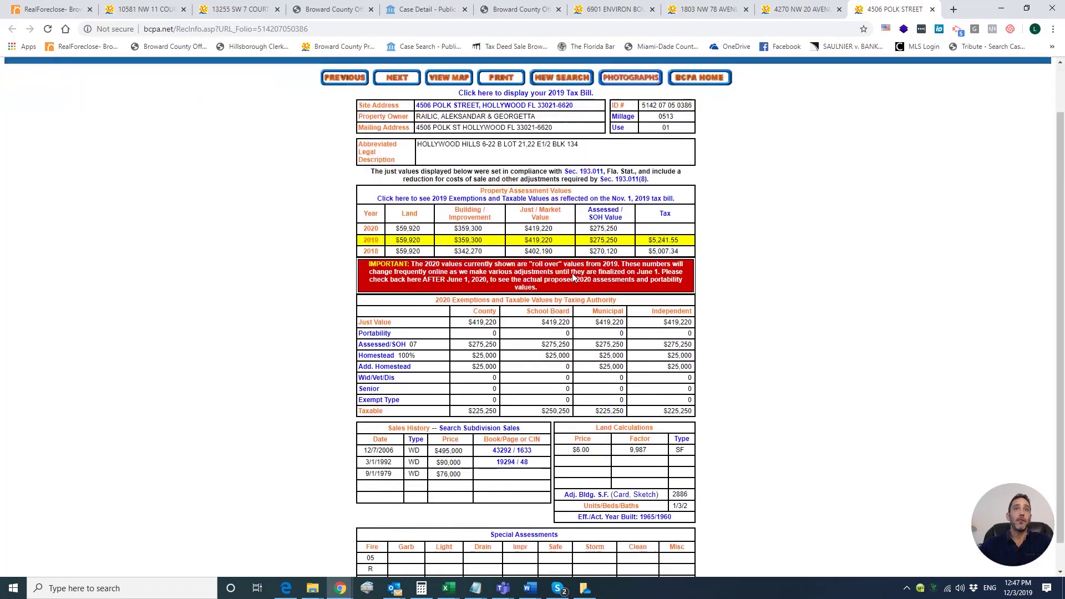
Open the Subdivision Sales list for the row 7 Hollywood property, cross-check the sheet, and return to Excel.
{"action": "left_click", "coordinate": [484, 430]}
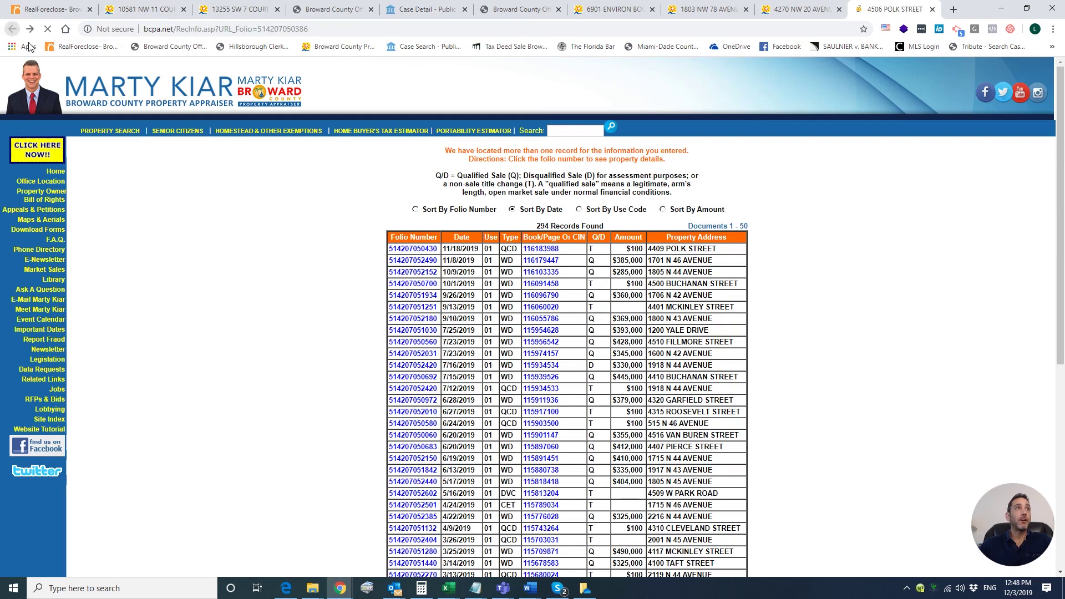
{"action": "key", "text": "alt+Tab"}
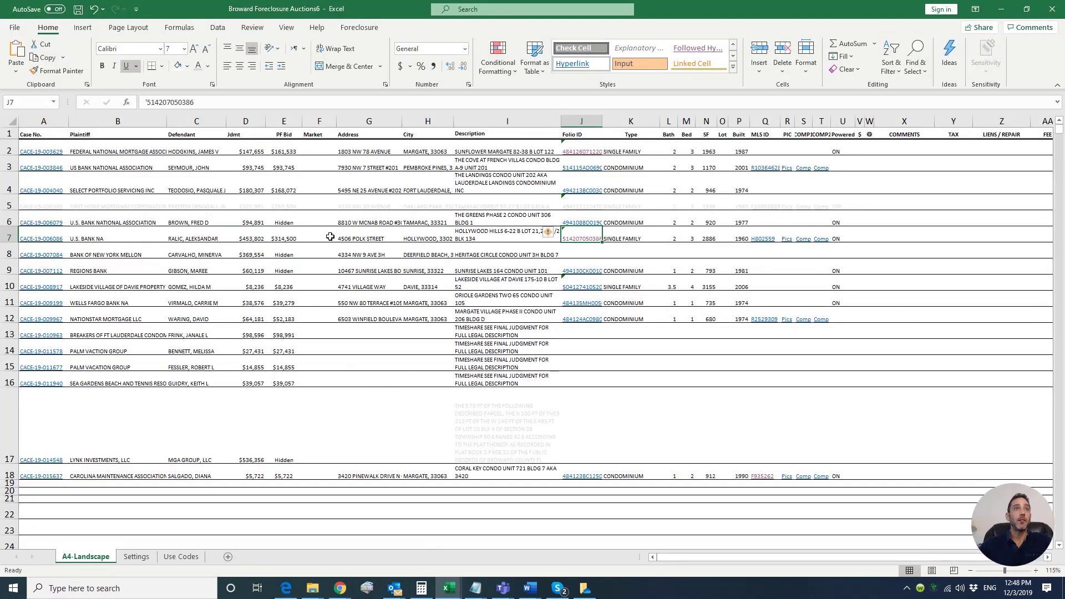
{"action": "key", "text": "alt+Tab"}
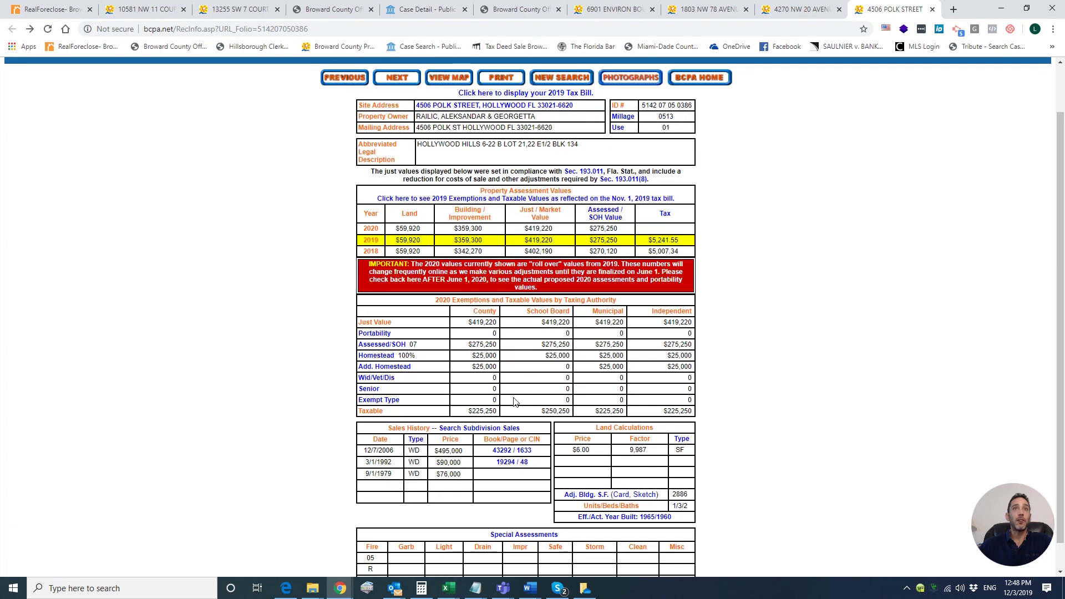
{"action": "left_click", "coordinate": [506, 429]}
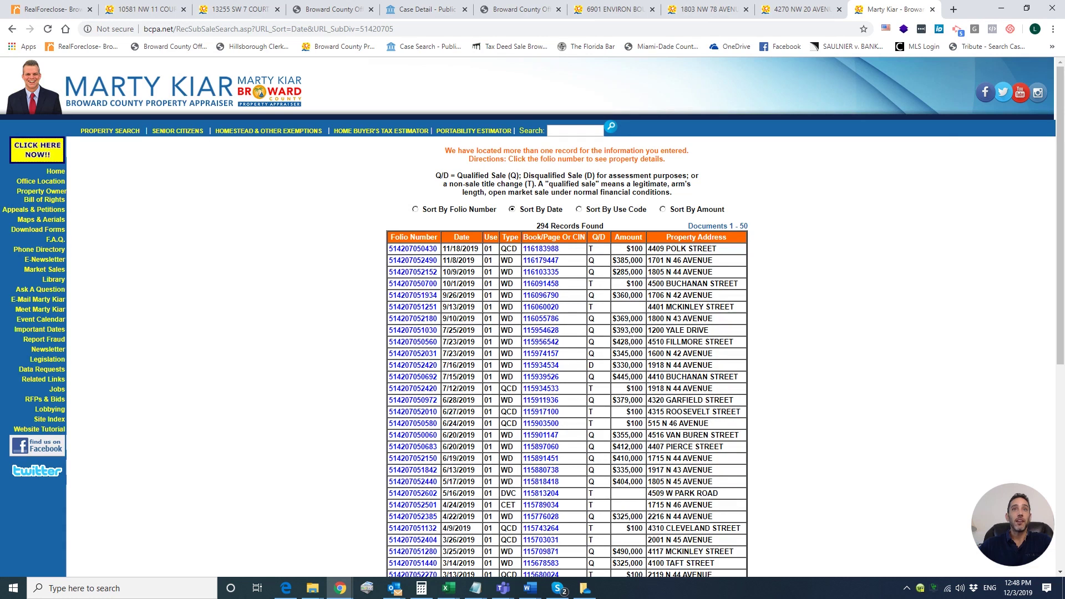
{"action": "key", "text": "alt+Tab"}
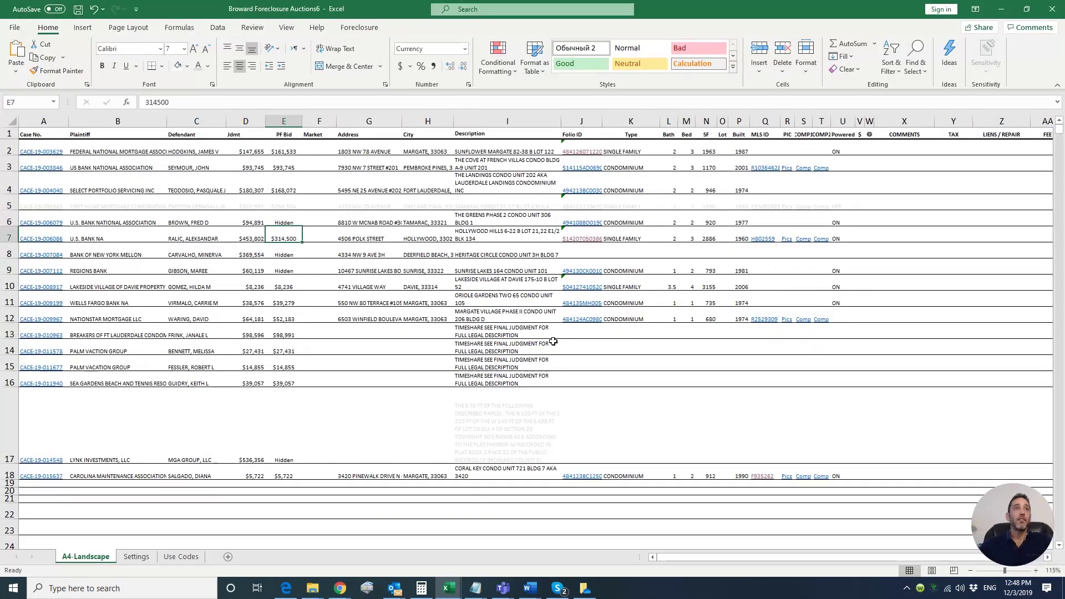
Grey out row 7's text, check row 6's Hidden PF Bid, and return to the sales list.
{"action": "left_click", "coordinate": [10, 239]}
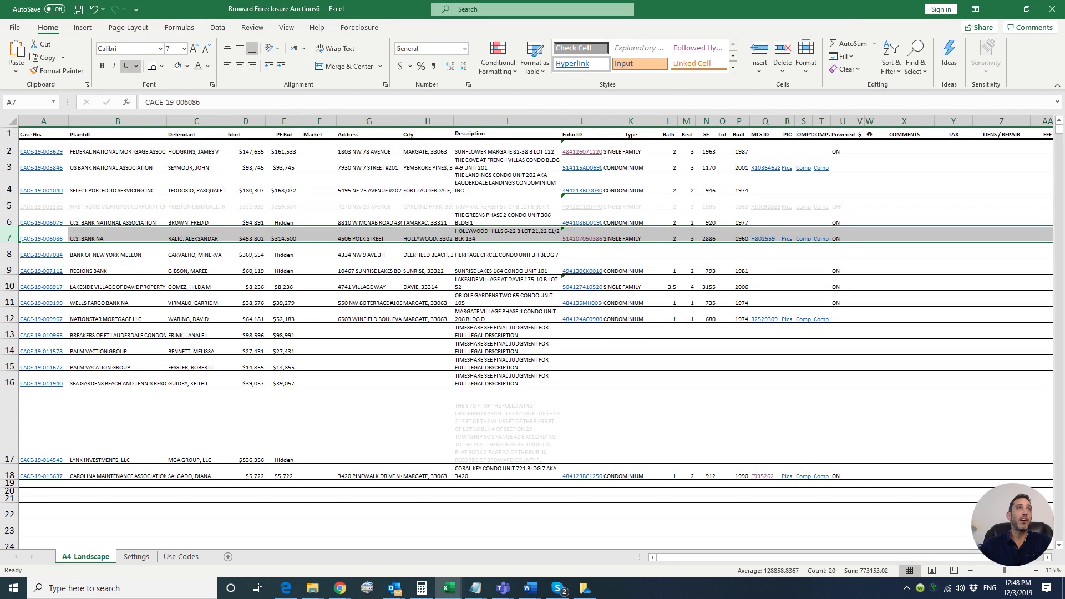
{"action": "left_click", "coordinate": [198, 66]}
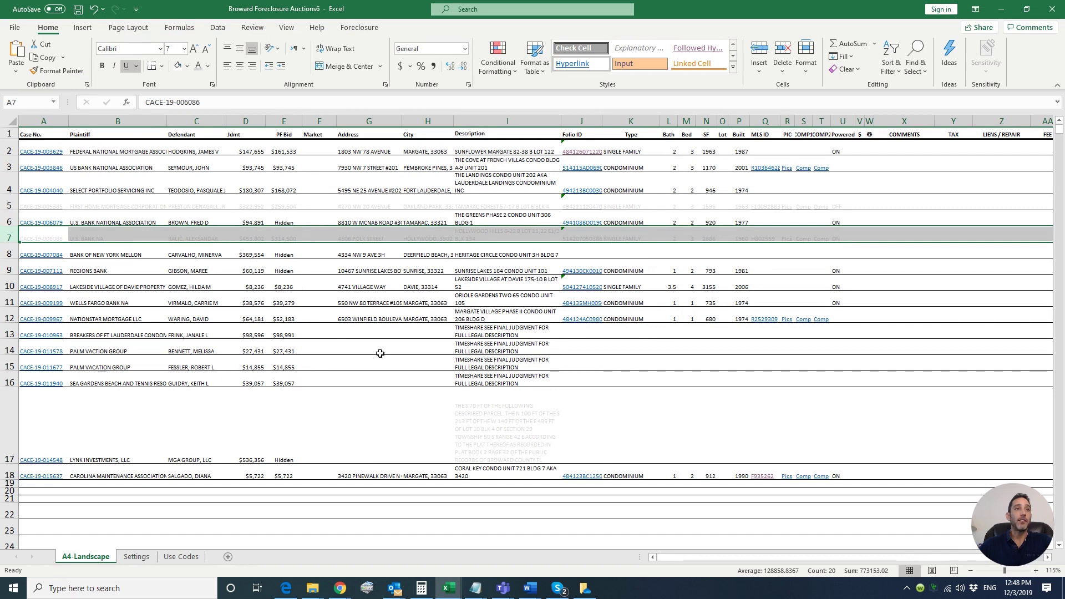
{"action": "left_click", "coordinate": [286, 223]}
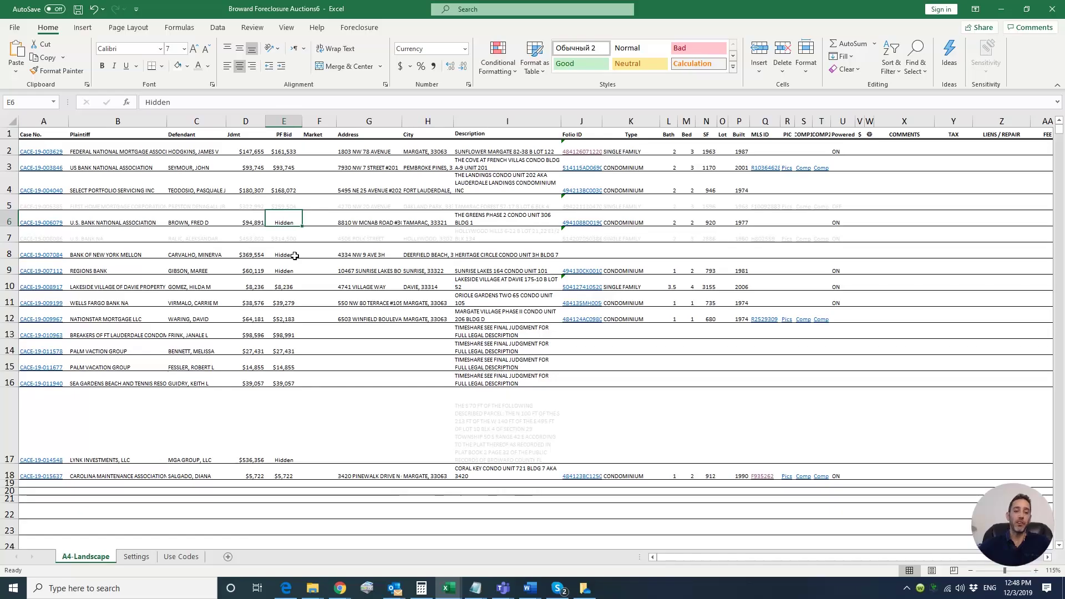
{"action": "key", "text": "alt+Tab"}
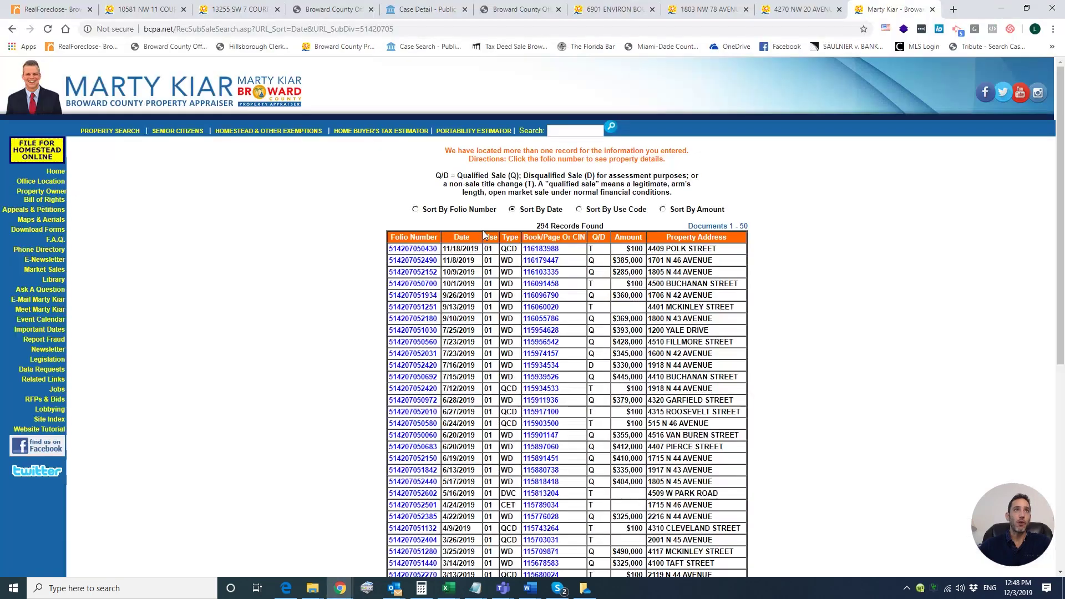
Bring up the live RealForeclose auction and compare it with row 2's PF Bid.
{"action": "left_click", "coordinate": [71, 9]}
{"action": "scroll", "coordinate": [351, 230], "scroll_direction": "up", "scroll_amount": 1}
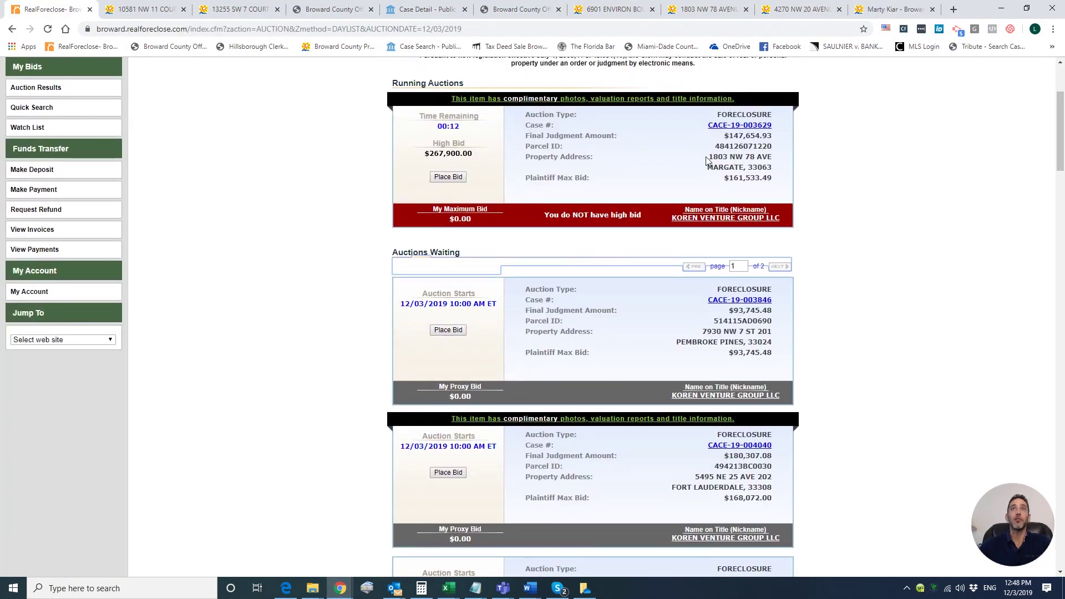
{"action": "key", "text": "alt+Tab"}
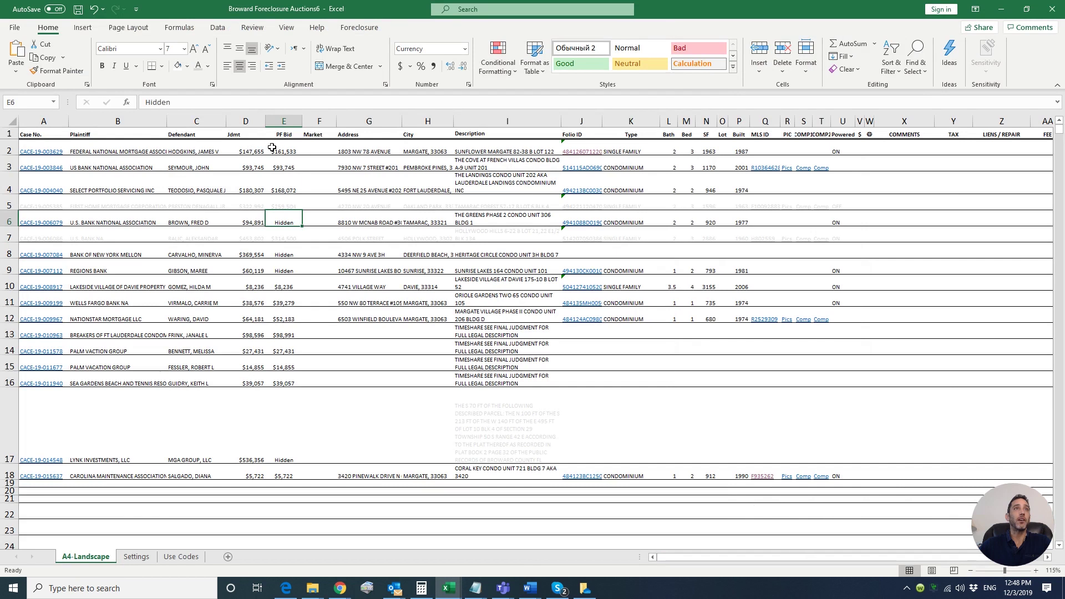
{"action": "left_click", "coordinate": [288, 156]}
{"action": "key", "text": "alt+Tab"}
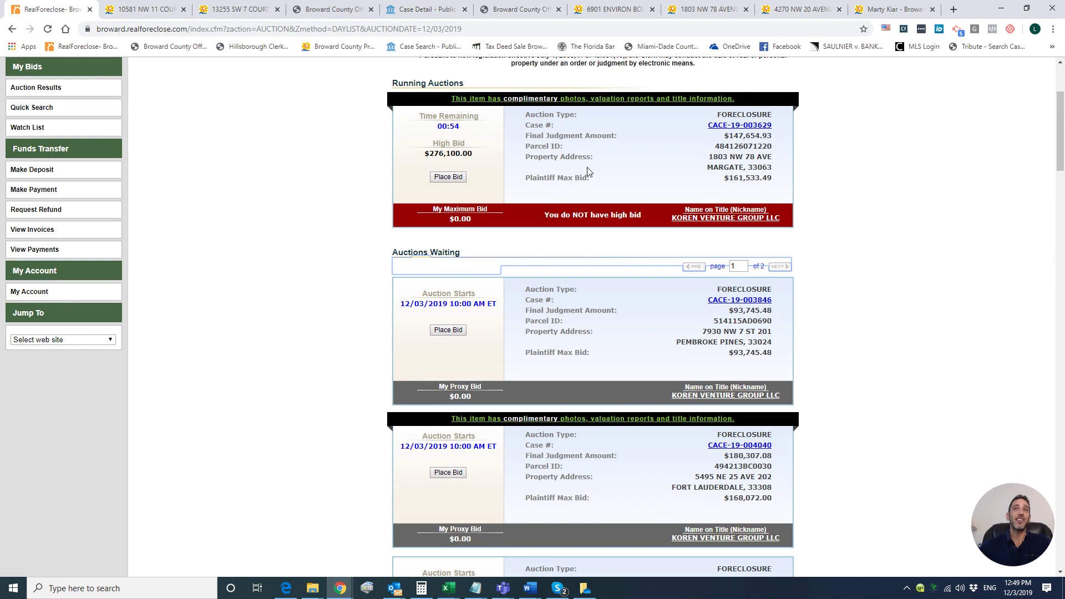
{"action": "key", "text": "alt+Tab"}
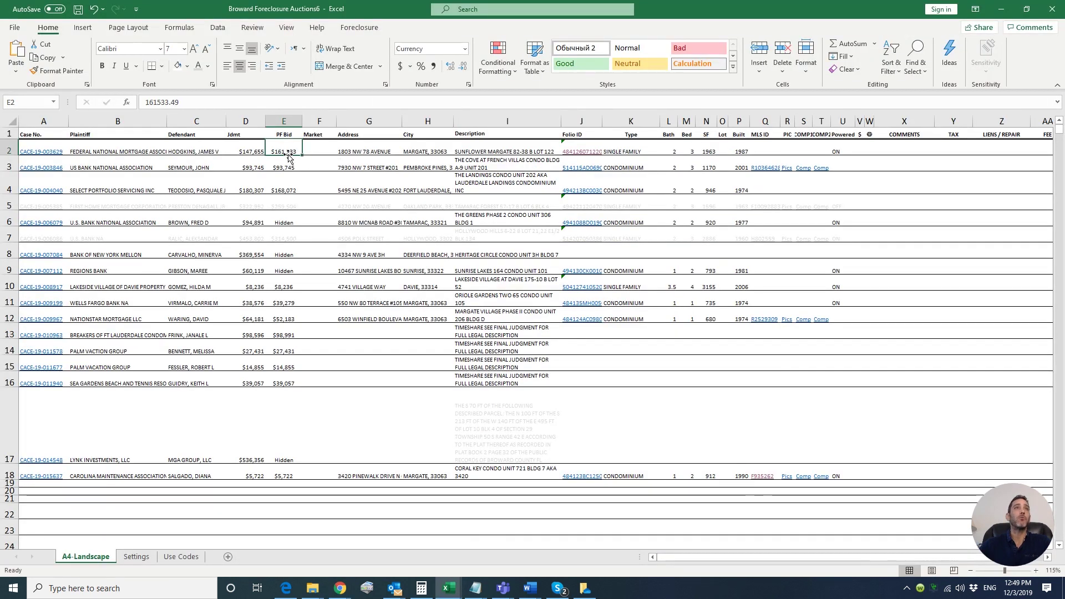
{"action": "key", "text": "alt+Tab"}
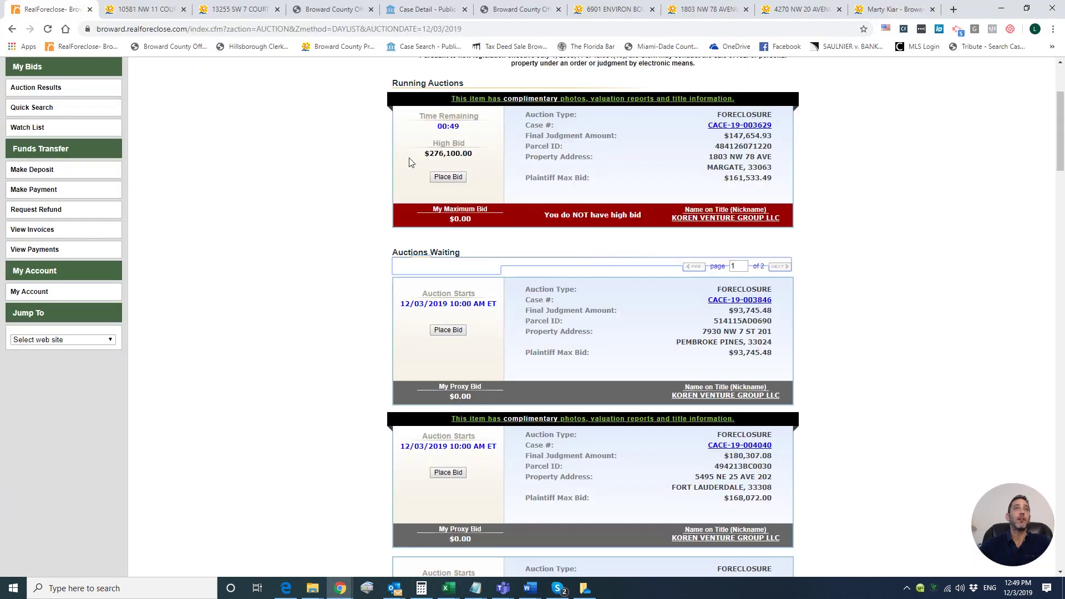
Compare the running auction's final judgment amount with the sheet, then open row 2's appraiser record.
{"action": "double_click", "coordinate": [724, 137]}
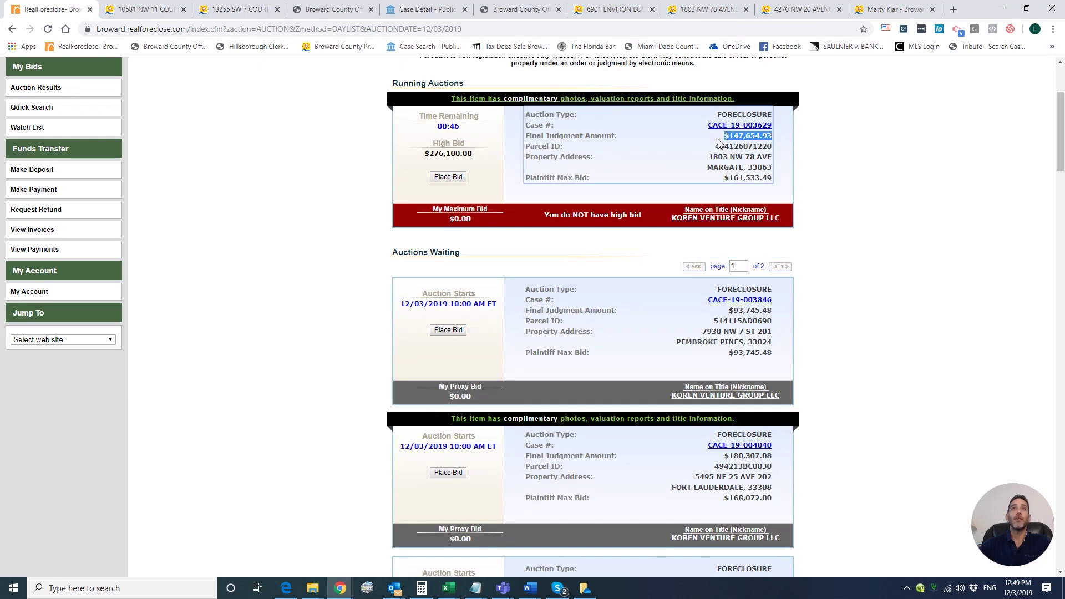
{"action": "key", "text": "alt+Tab"}
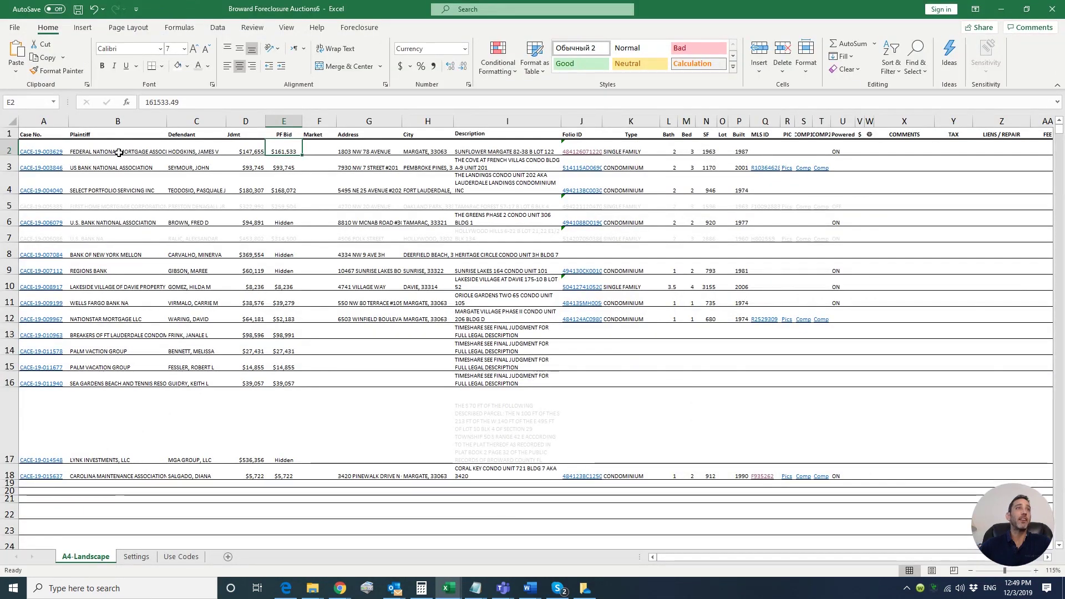
{"action": "key", "text": "alt+Tab"}
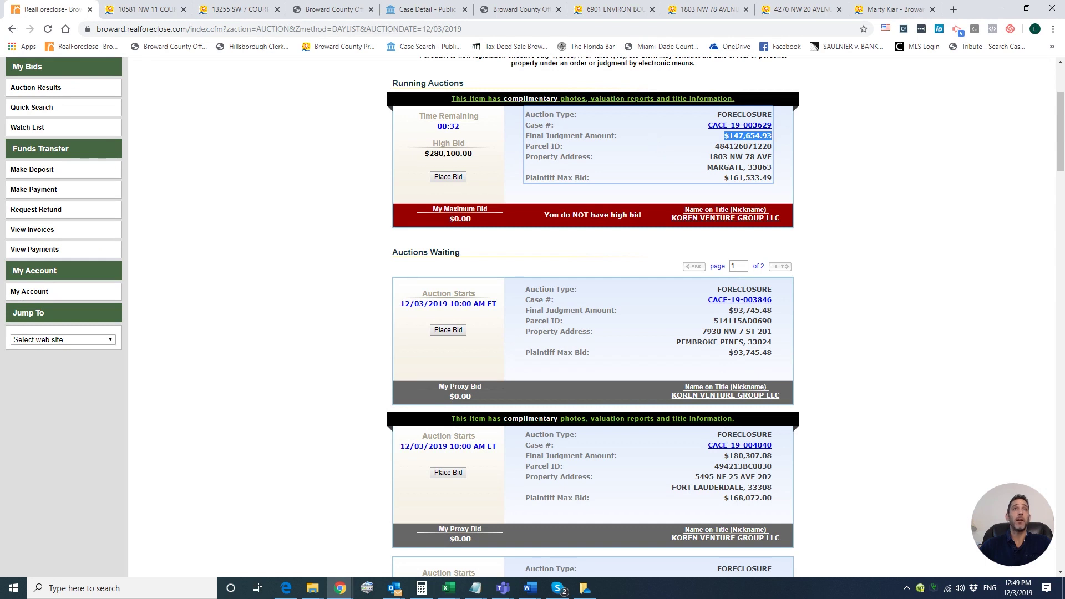
{"action": "key", "text": "alt+Tab"}
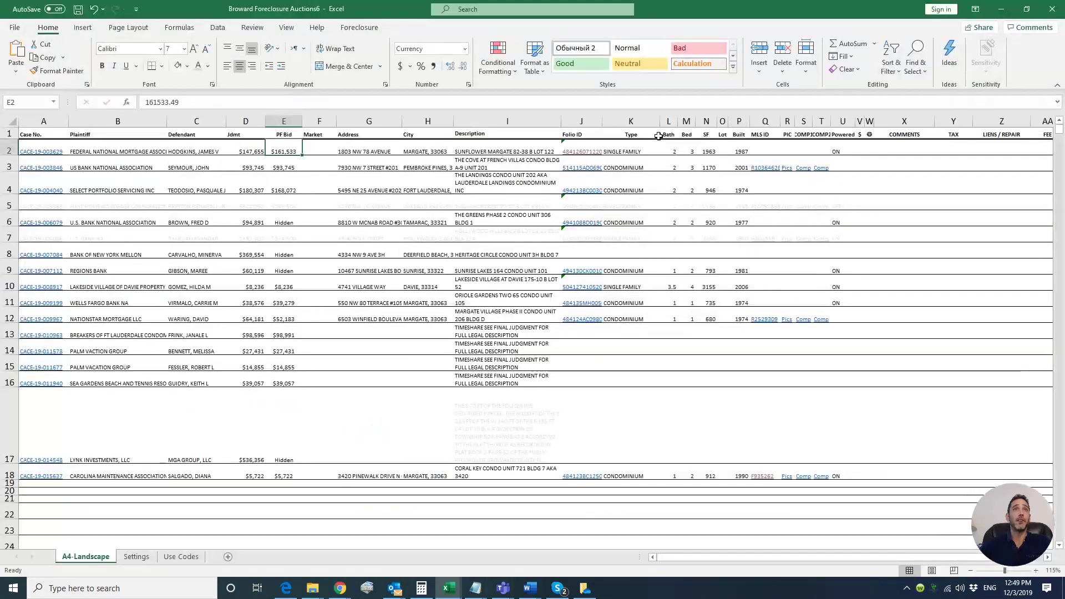
{"action": "left_click", "coordinate": [588, 157]}
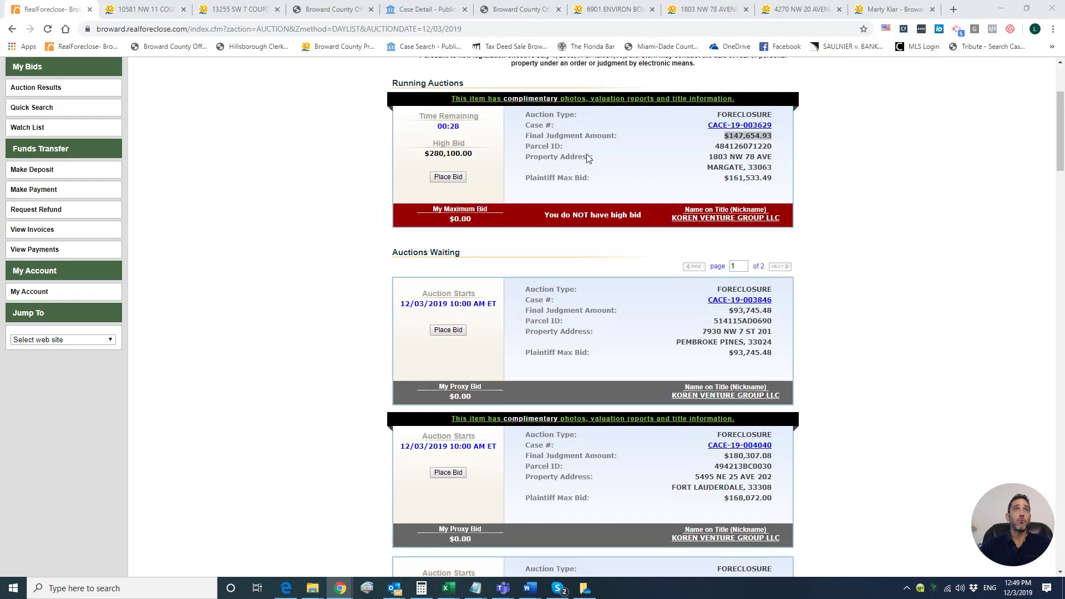
{"action": "scroll", "coordinate": [561, 317], "scroll_direction": "down", "scroll_amount": 1}
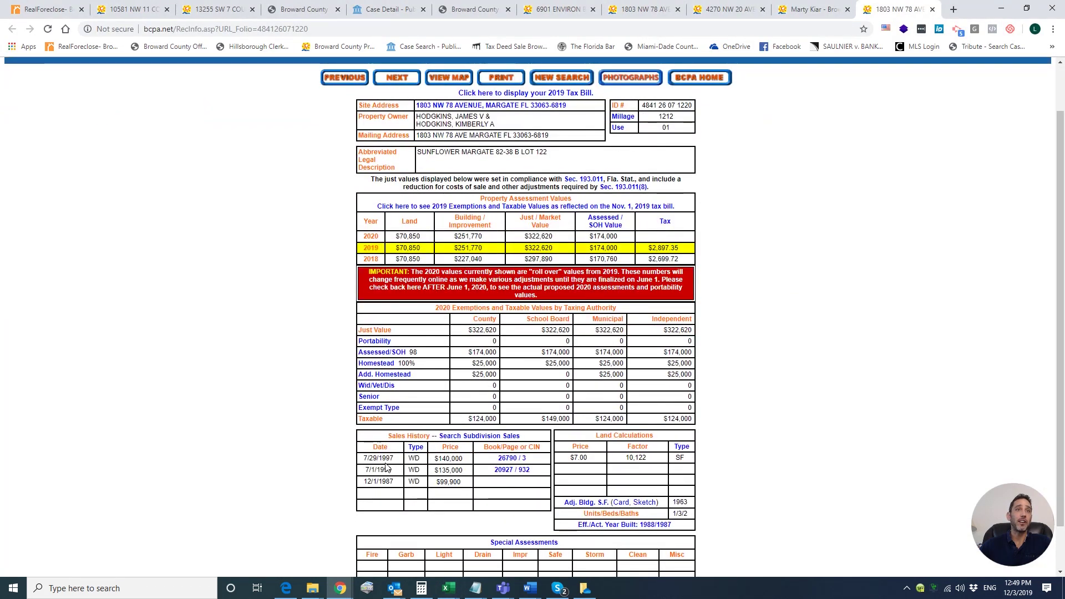
Open the deed for the $140,000 1997 sale, copy the grantee's name, and go to the name search.
{"action": "double_click", "coordinate": [451, 459]}
{"action": "left_click", "coordinate": [499, 460]}
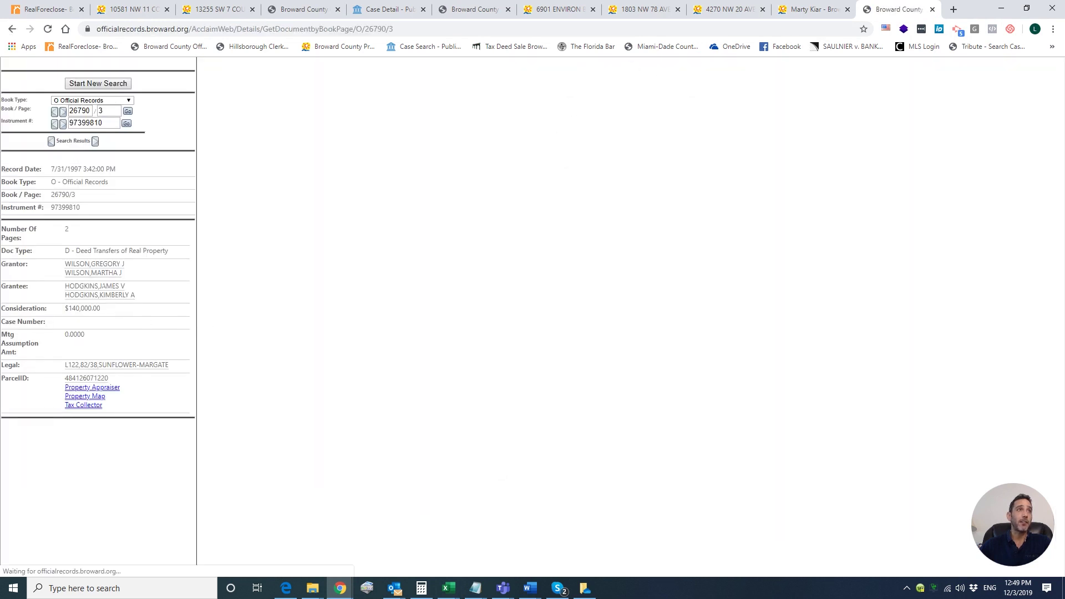
{"action": "left_click_drag", "start_coordinate": [126, 287], "coordinate": [65, 286]}
{"action": "right_click", "coordinate": [104, 287]}
{"action": "left_click", "coordinate": [117, 294]}
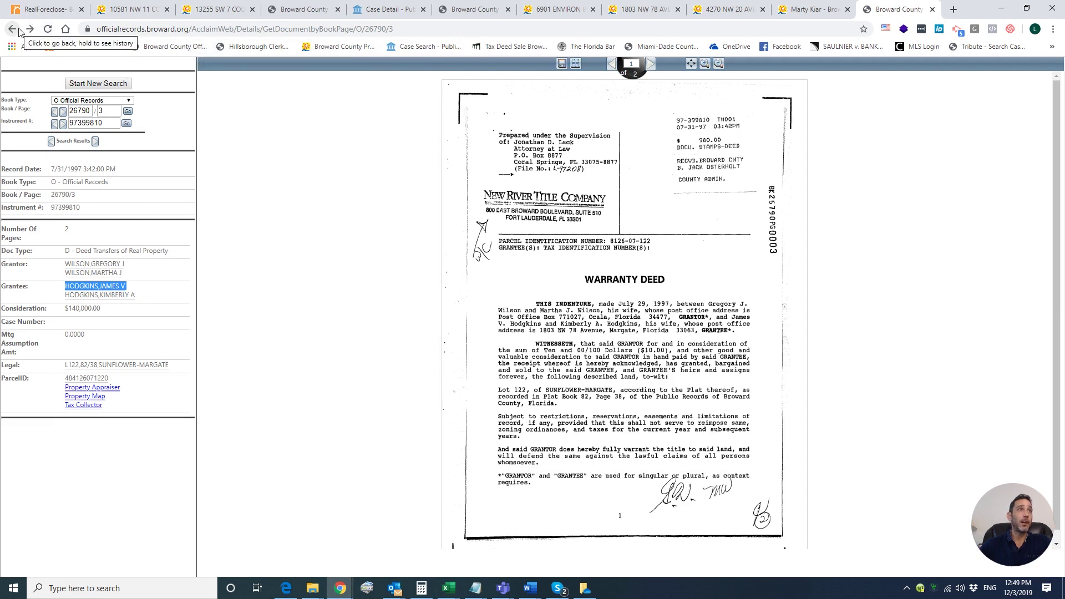
{"action": "left_click", "coordinate": [172, 47]}
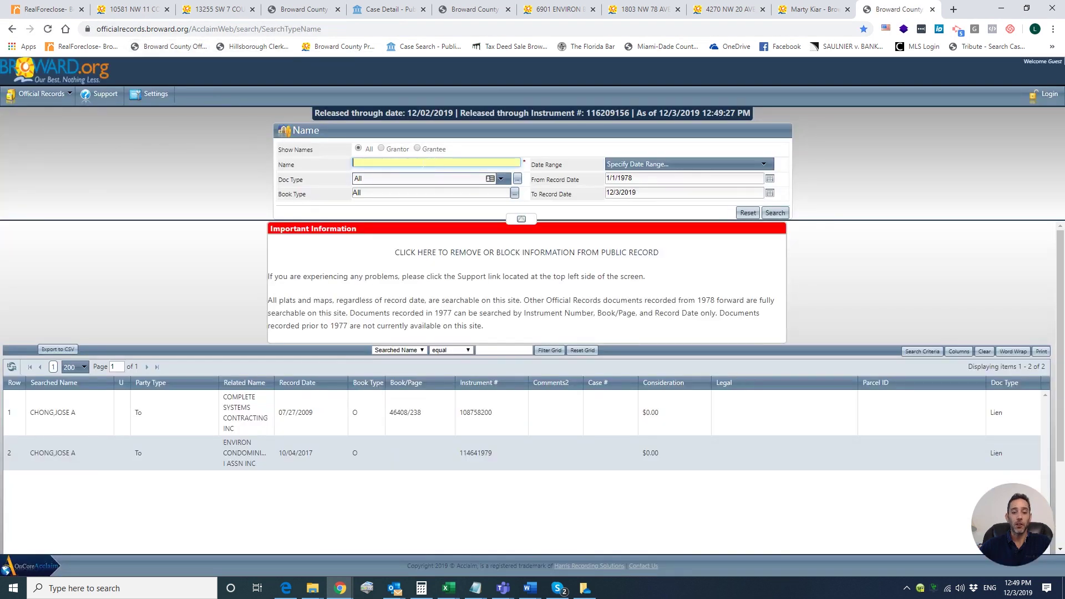
Search Official Records for the copied owner name with records dated from 1997 onward.
{"action": "key", "text": "ctrl+v"}
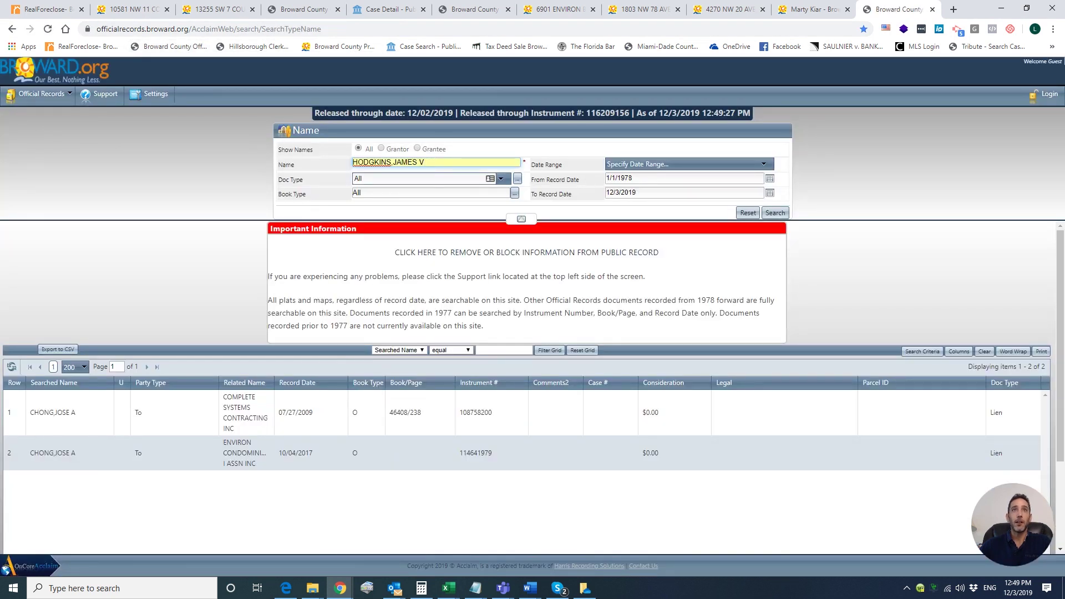
{"action": "double_click", "coordinate": [625, 178]}
{"action": "type", "text": "1997"}
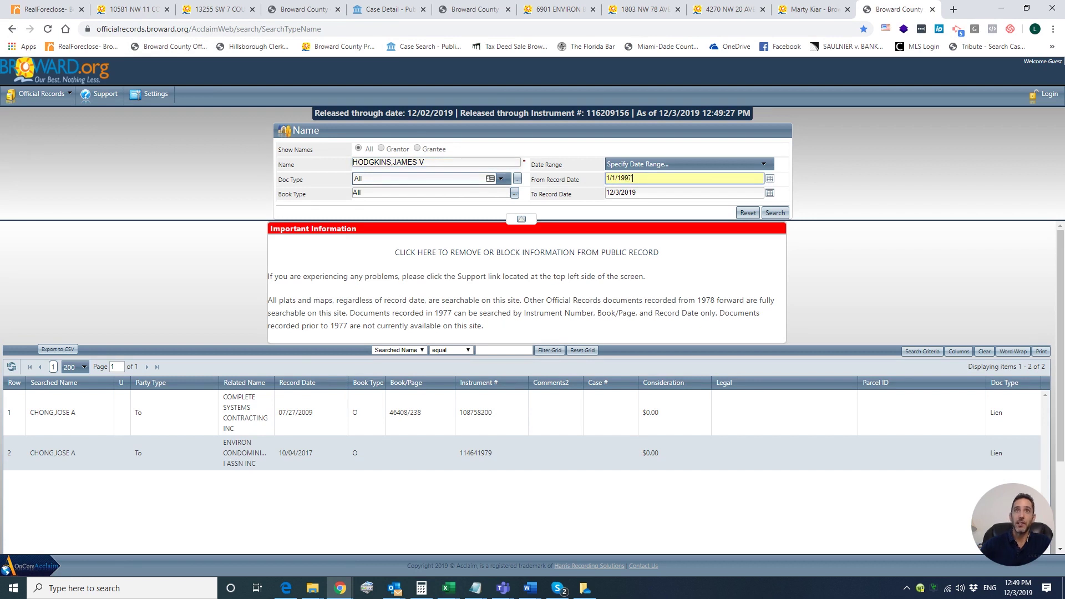
{"action": "left_click", "coordinate": [774, 213]}
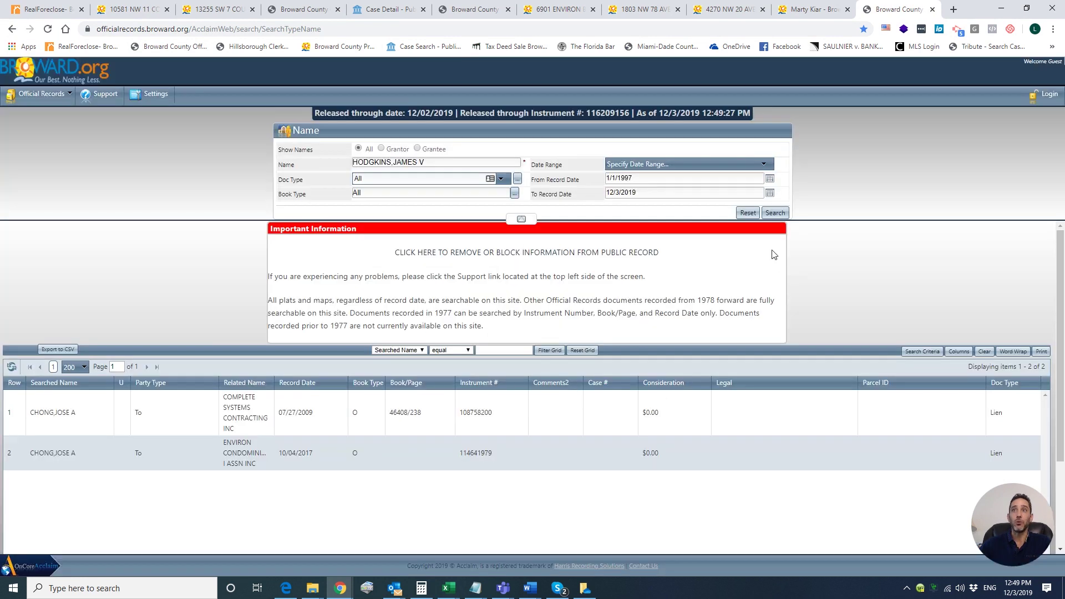
{"action": "scroll", "coordinate": [890, 408], "scroll_direction": "down", "scroll_amount": 1}
{"action": "scroll", "coordinate": [889, 408], "scroll_direction": "up", "scroll_amount": 1}
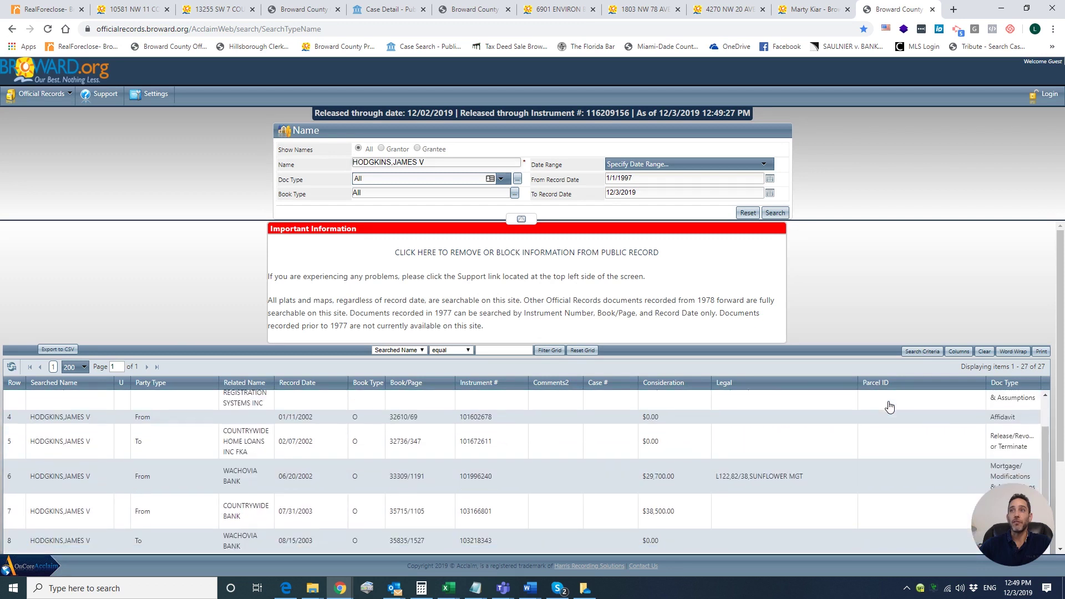
Turn off word wrap to list the 27 results as single-line rows, briefly checking the live auction.
{"action": "left_click", "coordinate": [1013, 352]}
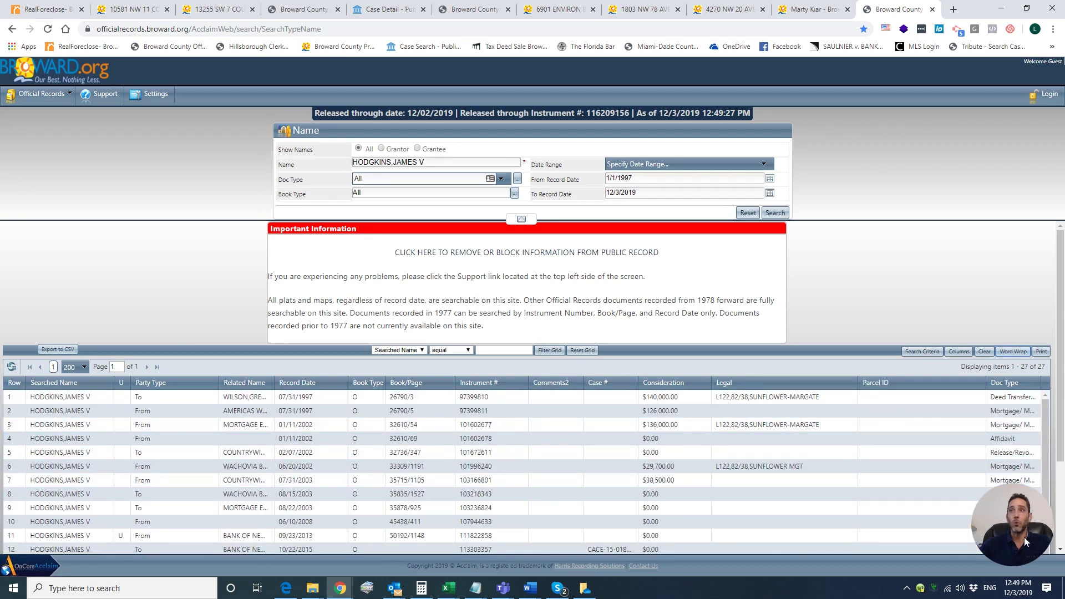
{"action": "left_click_drag", "start_coordinate": [1026, 543], "coordinate": [1034, 135]}
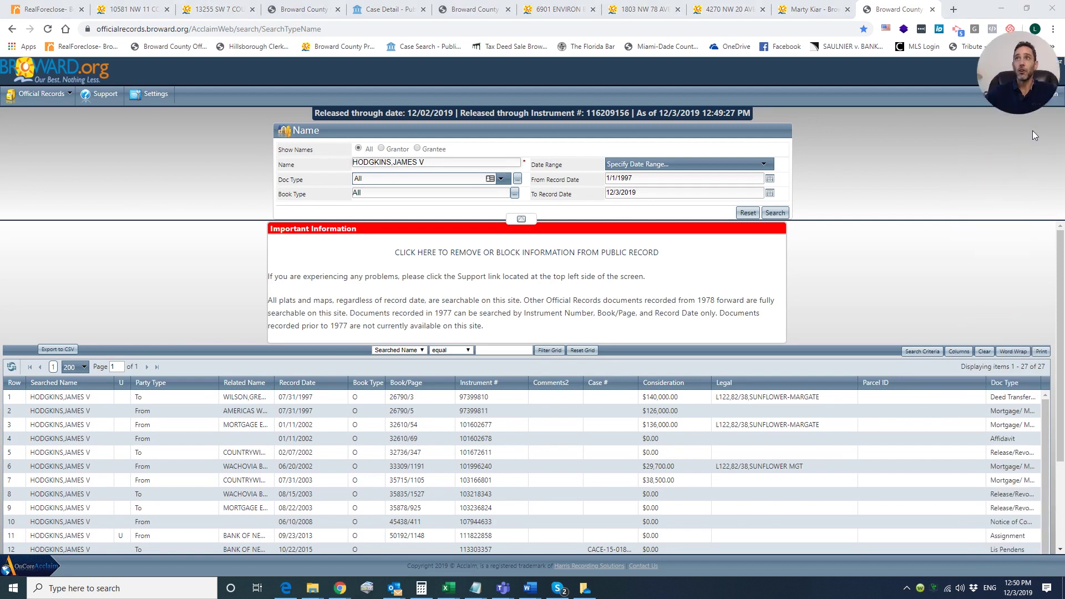
{"action": "scroll", "coordinate": [1043, 376], "scroll_direction": "down", "scroll_amount": 2}
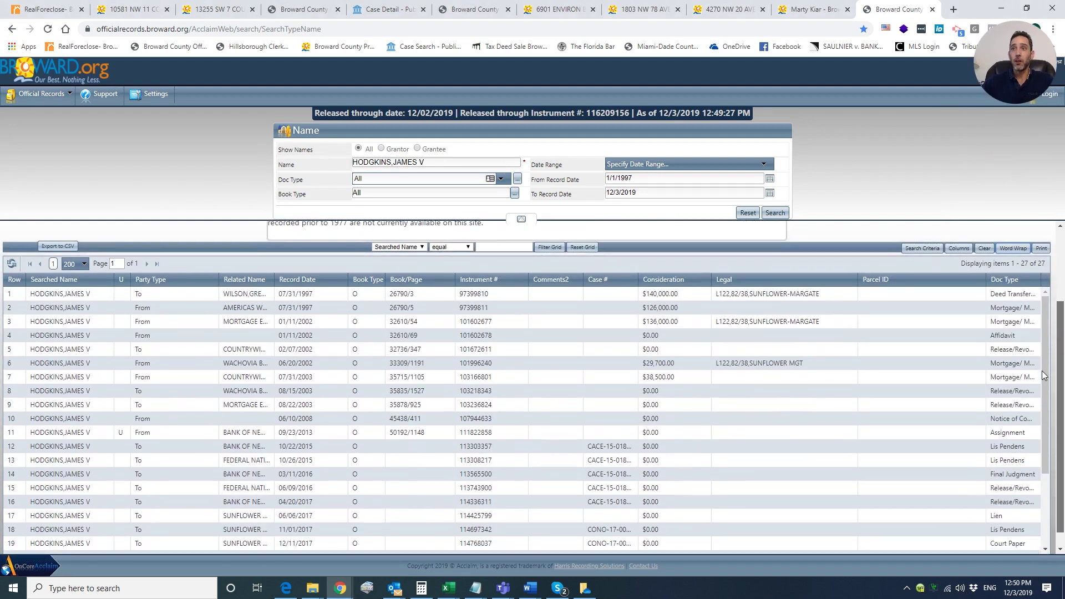
{"action": "scroll", "coordinate": [1043, 376], "scroll_direction": "down", "scroll_amount": 1}
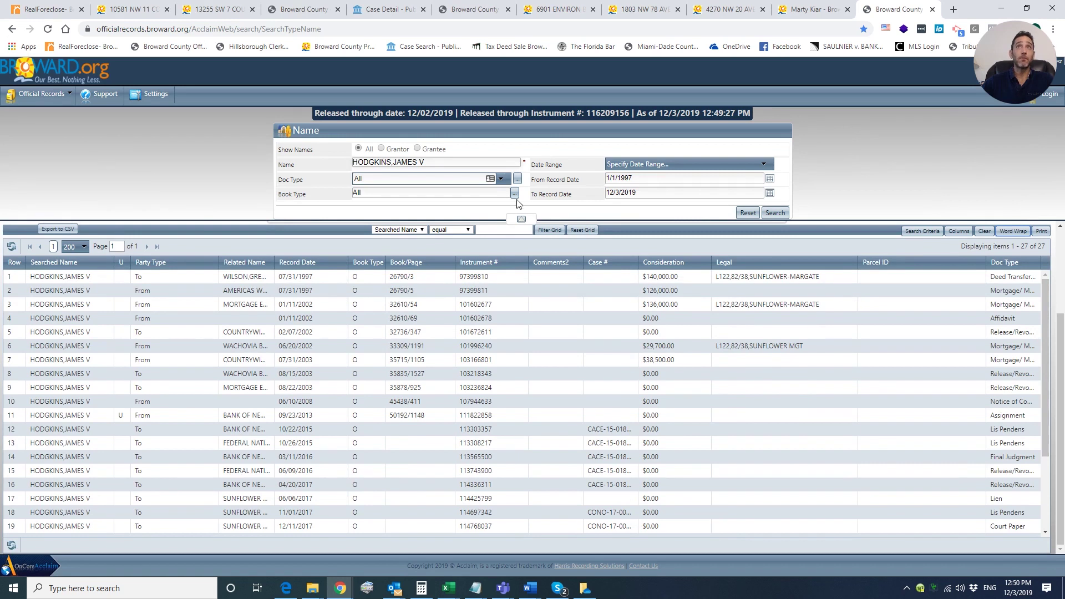
{"action": "left_click", "coordinate": [62, 9]}
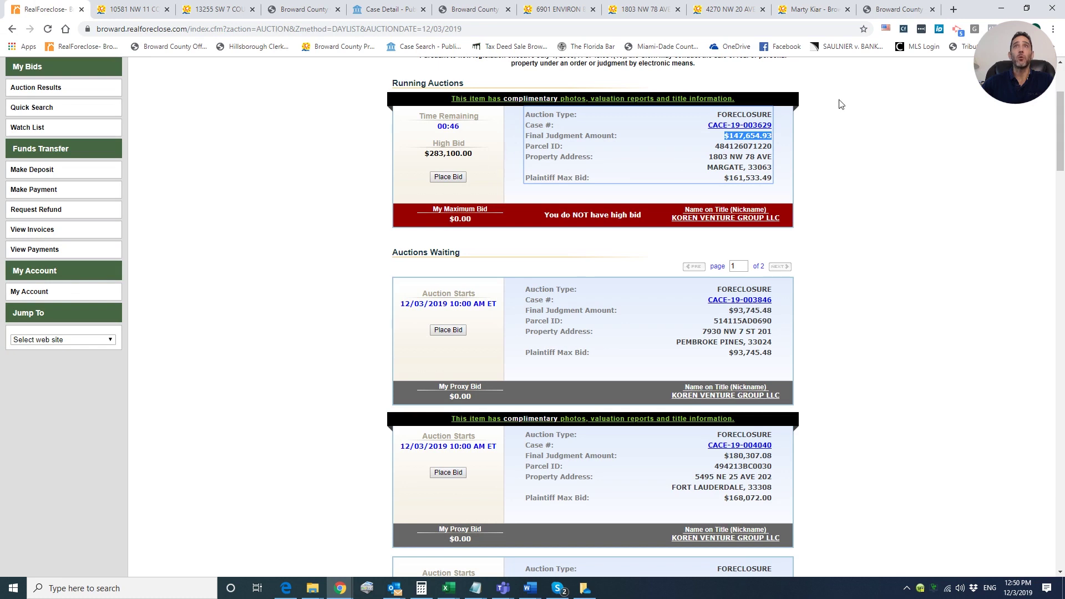
{"action": "left_click", "coordinate": [908, 13]}
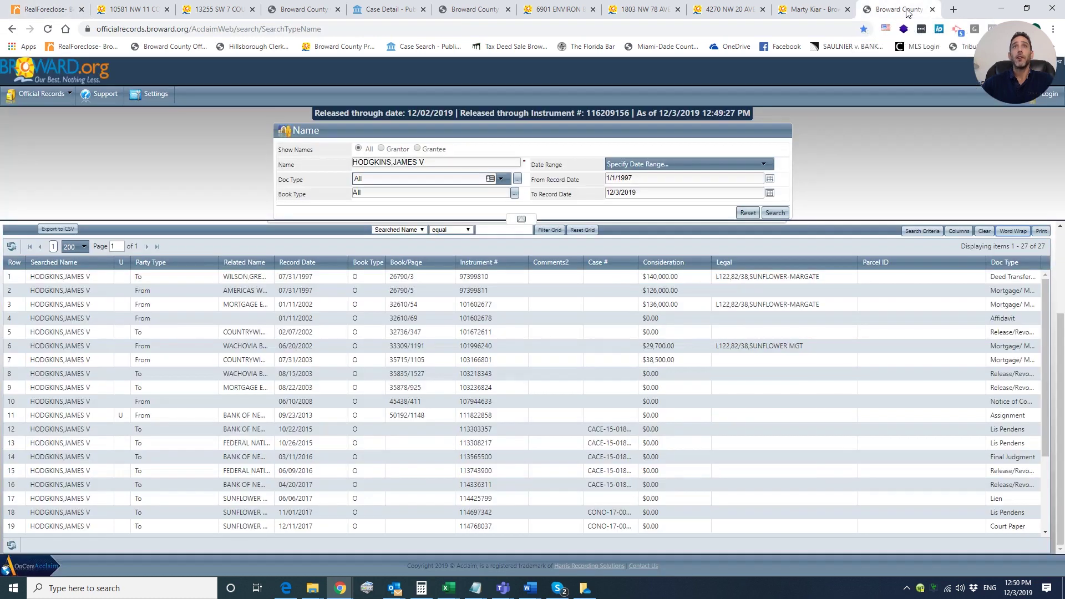
{"action": "left_click", "coordinate": [722, 278]}
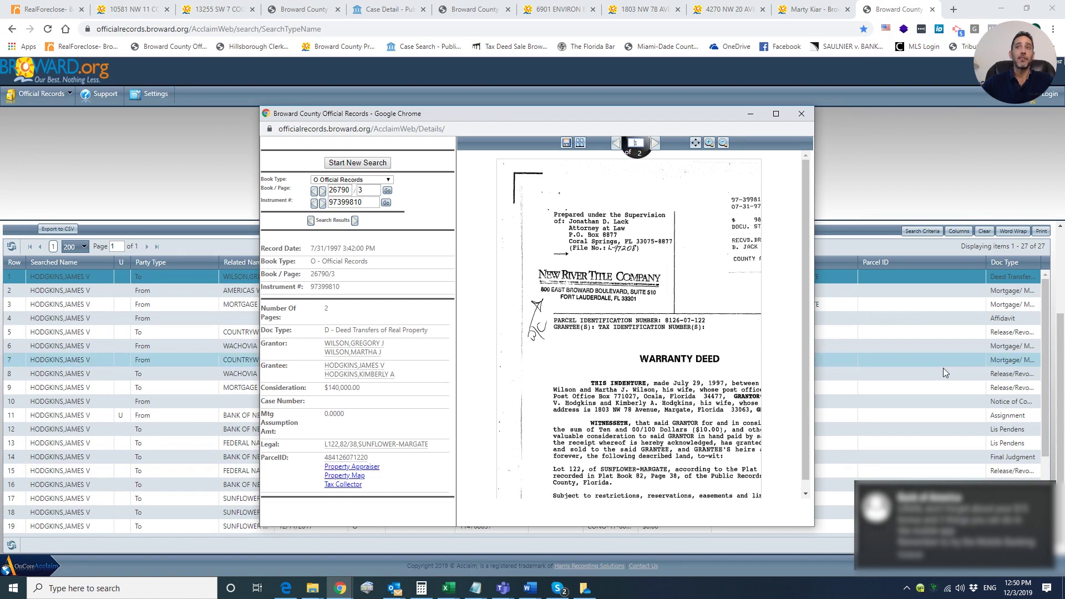
{"action": "left_click", "coordinate": [1046, 491]}
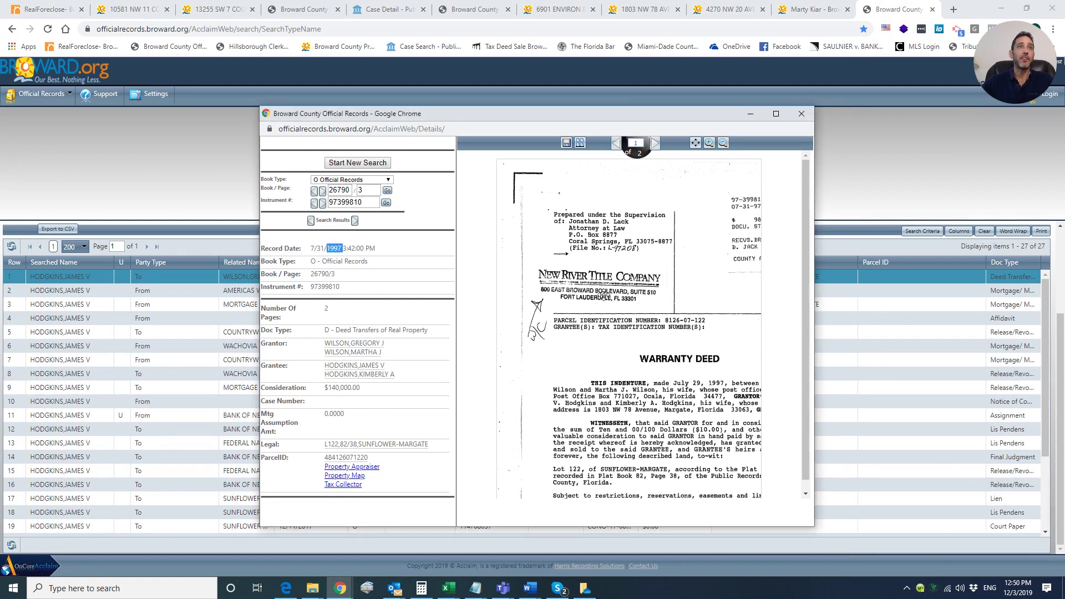
{"action": "left_click", "coordinate": [806, 117]}
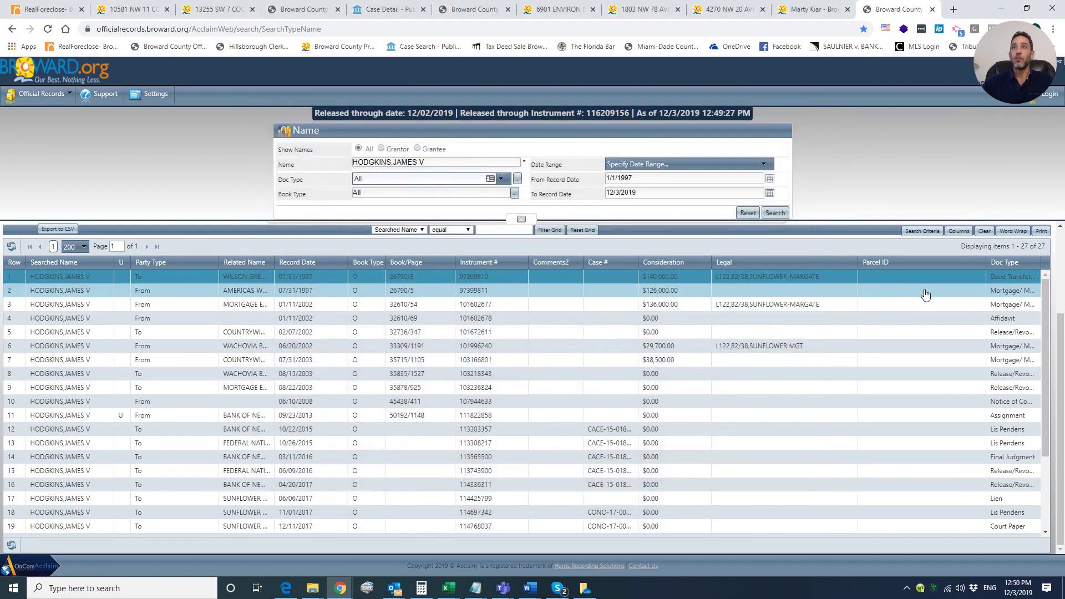
{"action": "left_click", "coordinate": [655, 294]}
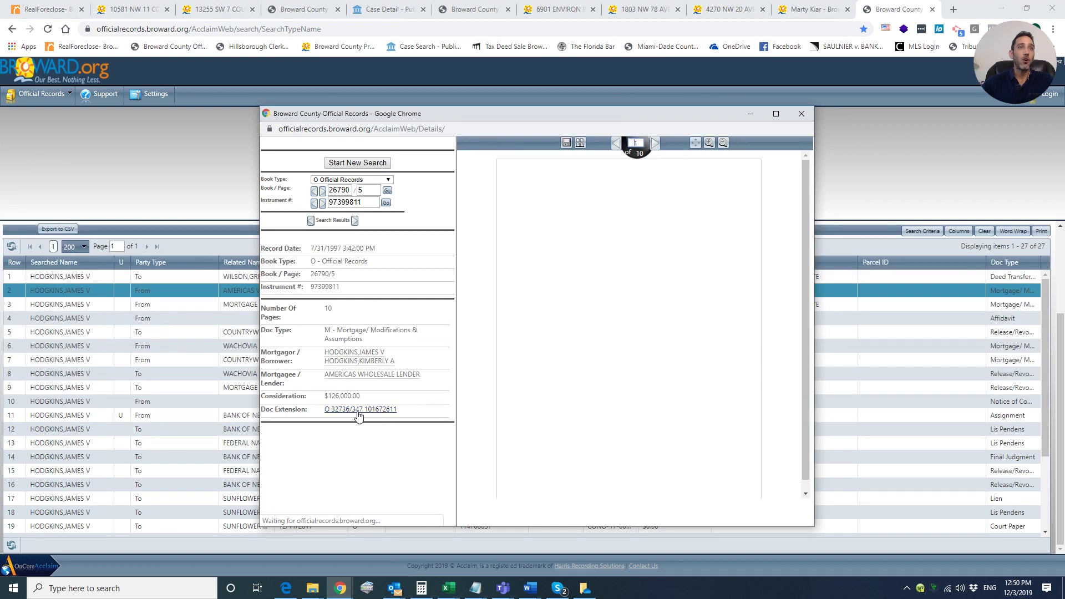
{"action": "left_click", "coordinate": [358, 414]}
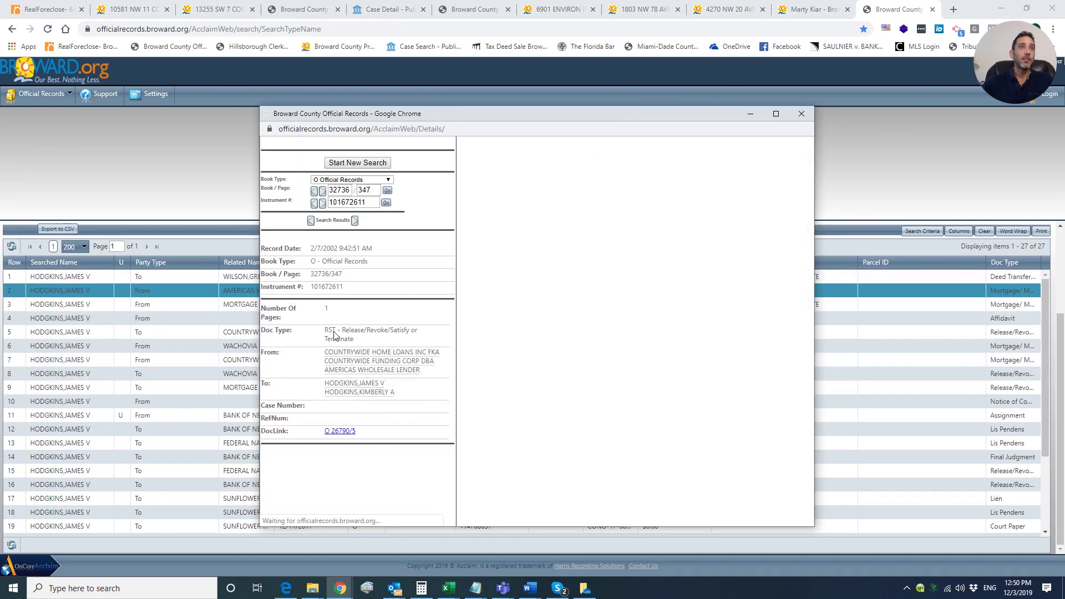
{"action": "left_click_drag", "start_coordinate": [325, 331], "coordinate": [408, 340]}
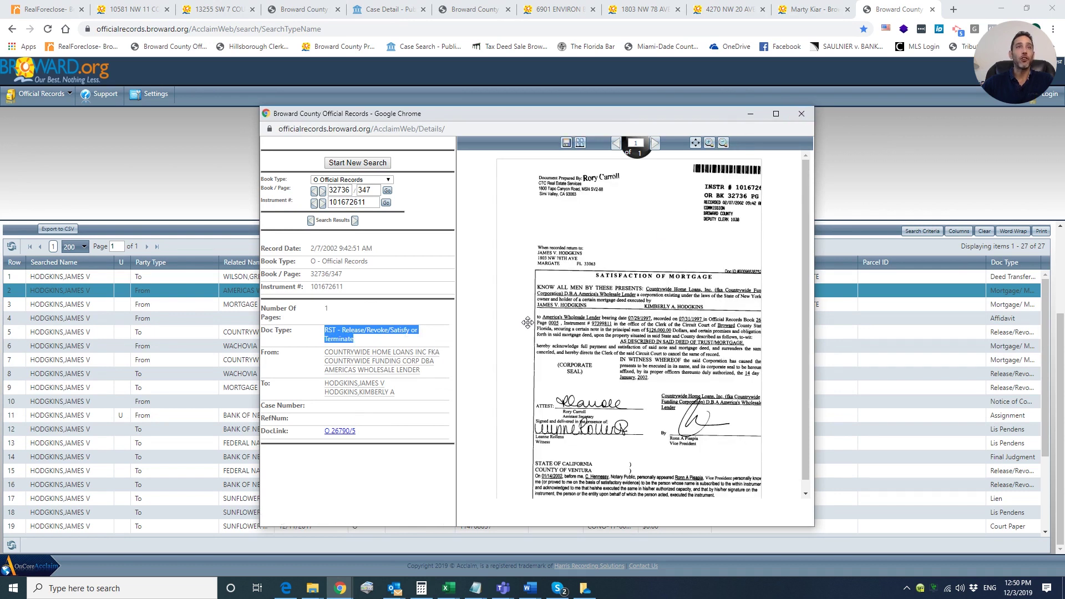
{"action": "left_click", "coordinate": [802, 114]}
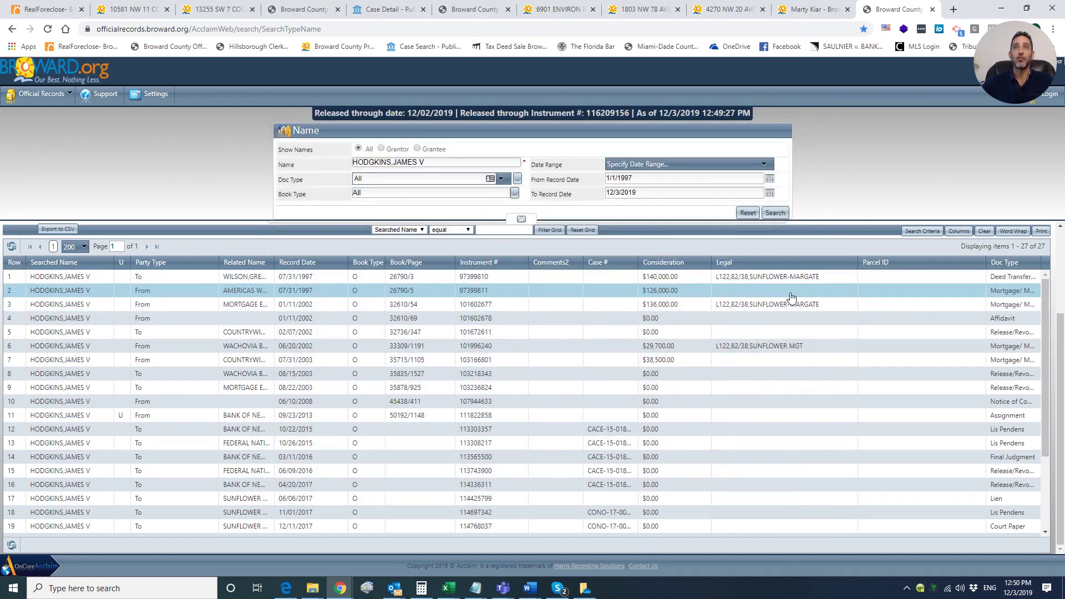
Confirm the 2002 $136,000 mortgage links to a satisfaction record.
{"action": "left_click", "coordinate": [737, 300]}
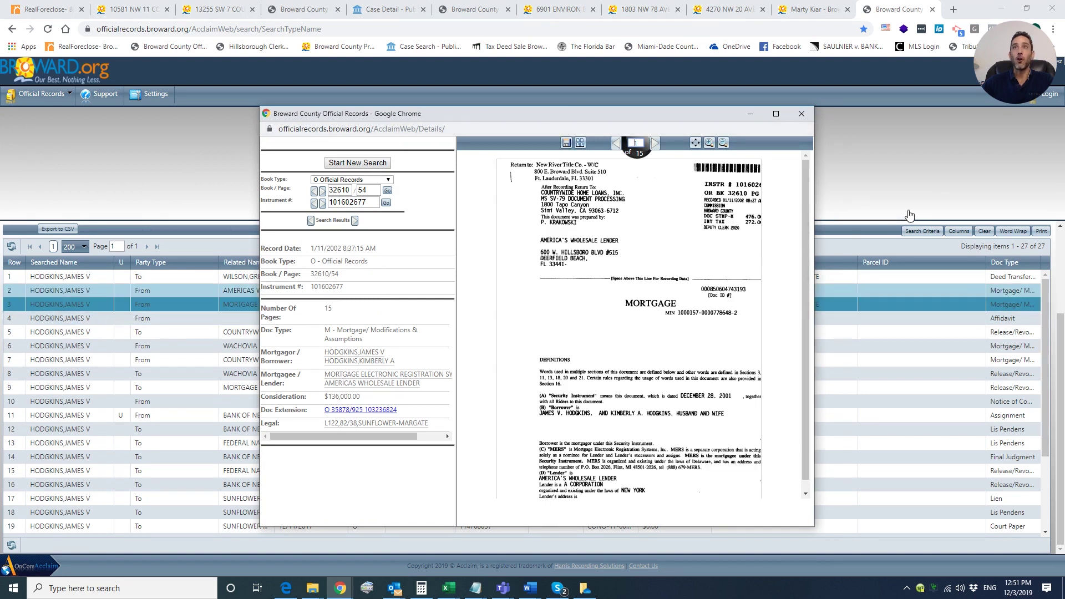
{"action": "left_click", "coordinate": [379, 414]}
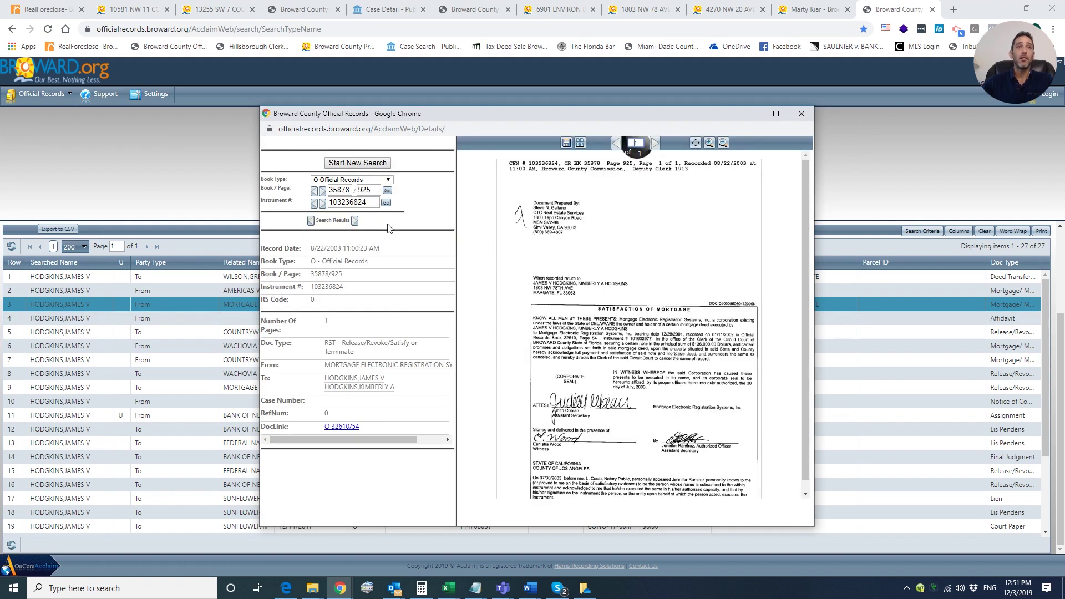
{"action": "left_click", "coordinate": [806, 118]}
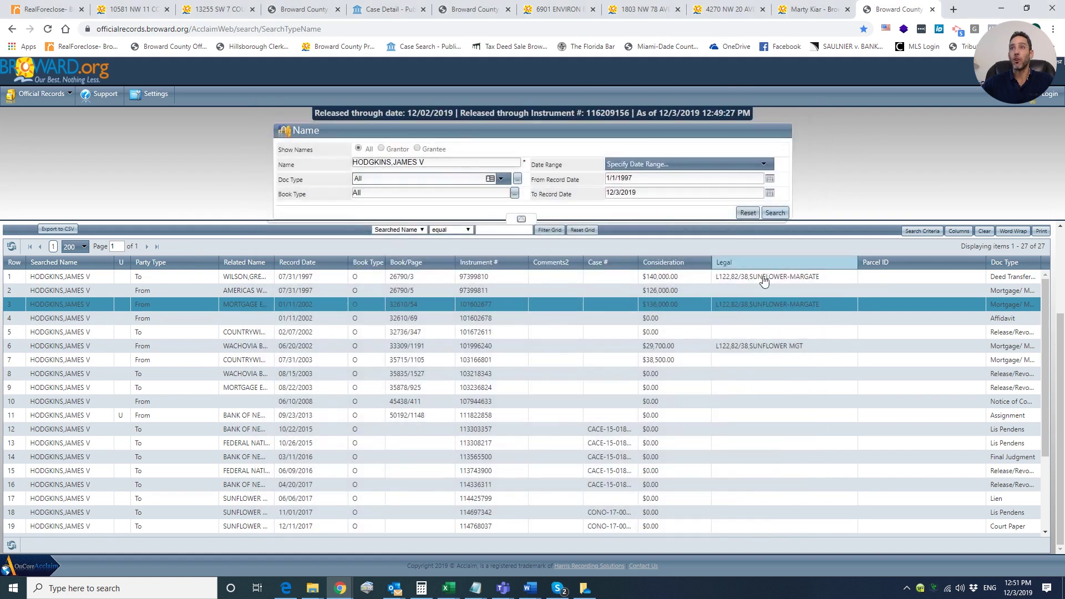
Confirm the 2002 Wachovia mortgage was released, then open the 2003 Countrywide $38,500 mortgage.
{"action": "left_click", "coordinate": [764, 349]}
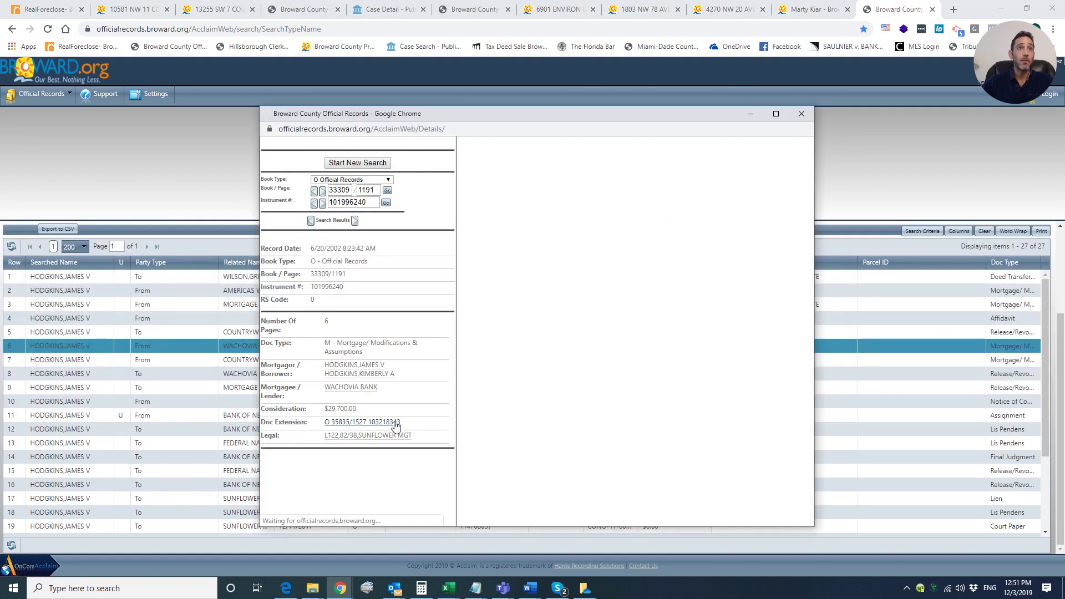
{"action": "left_click", "coordinate": [395, 424]}
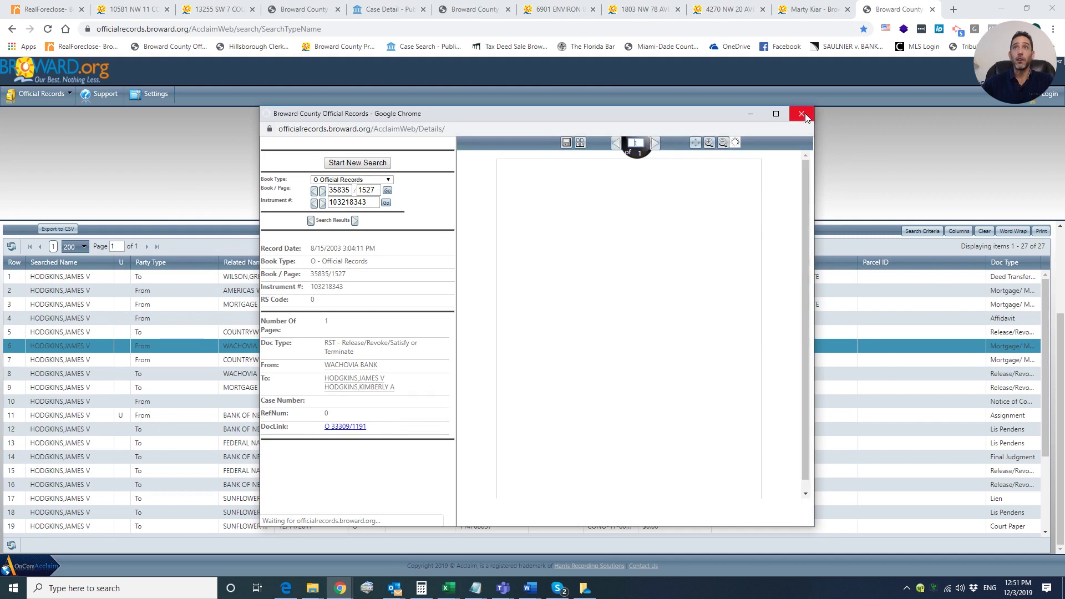
{"action": "left_click", "coordinate": [801, 113]}
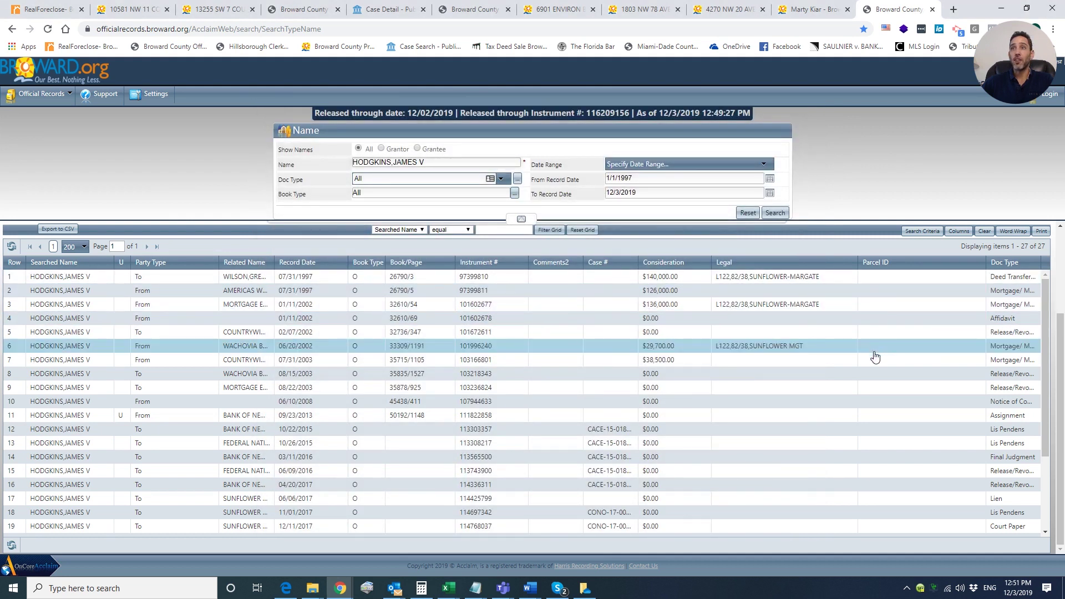
{"action": "left_click", "coordinate": [691, 360]}
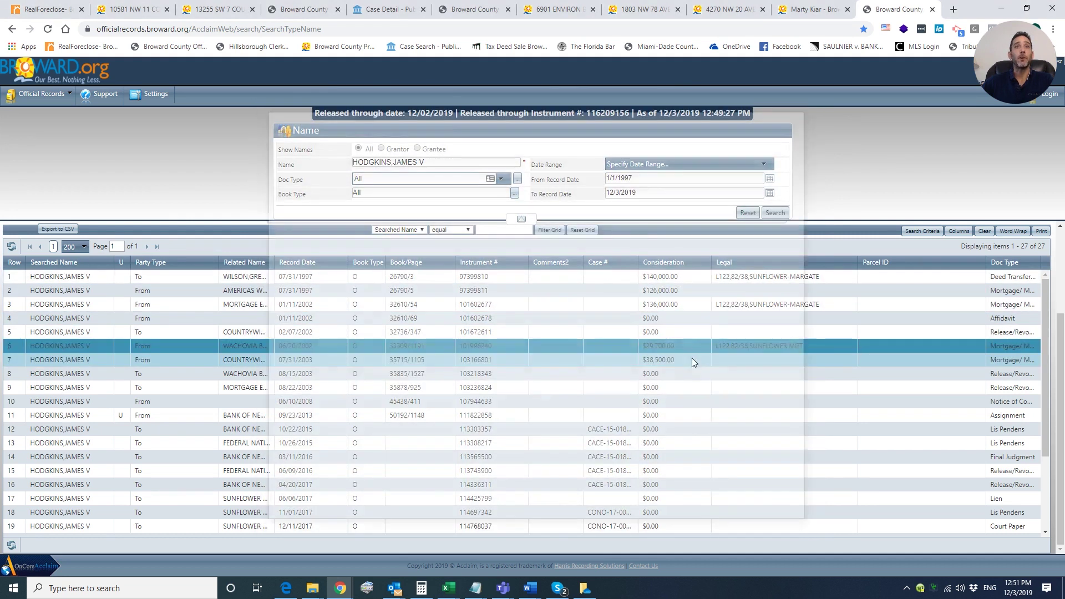